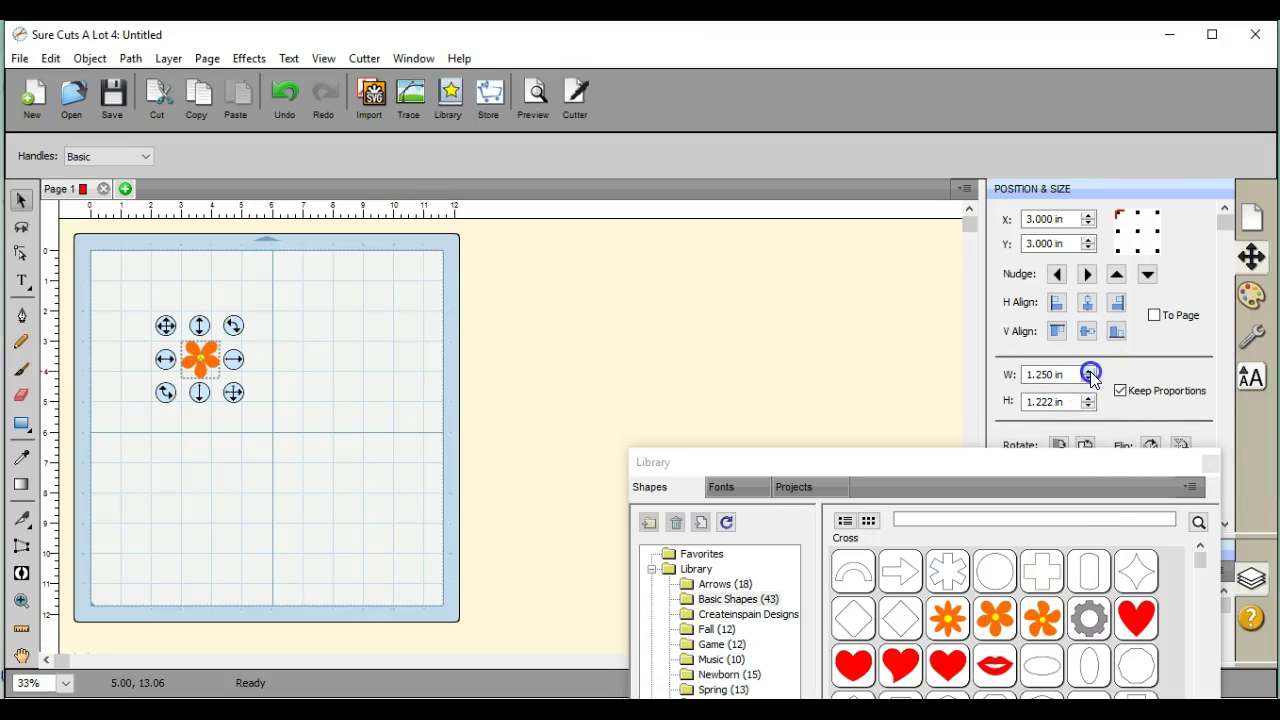
# - Enlarge the orange flower to 8.250 in wide with the W spinner
pyautogui.moveTo(1090, 371); pyautogui.dragTo(1090, 371)
pyautogui.moveTo(394, 491); pyautogui.dragTo(303, 437)
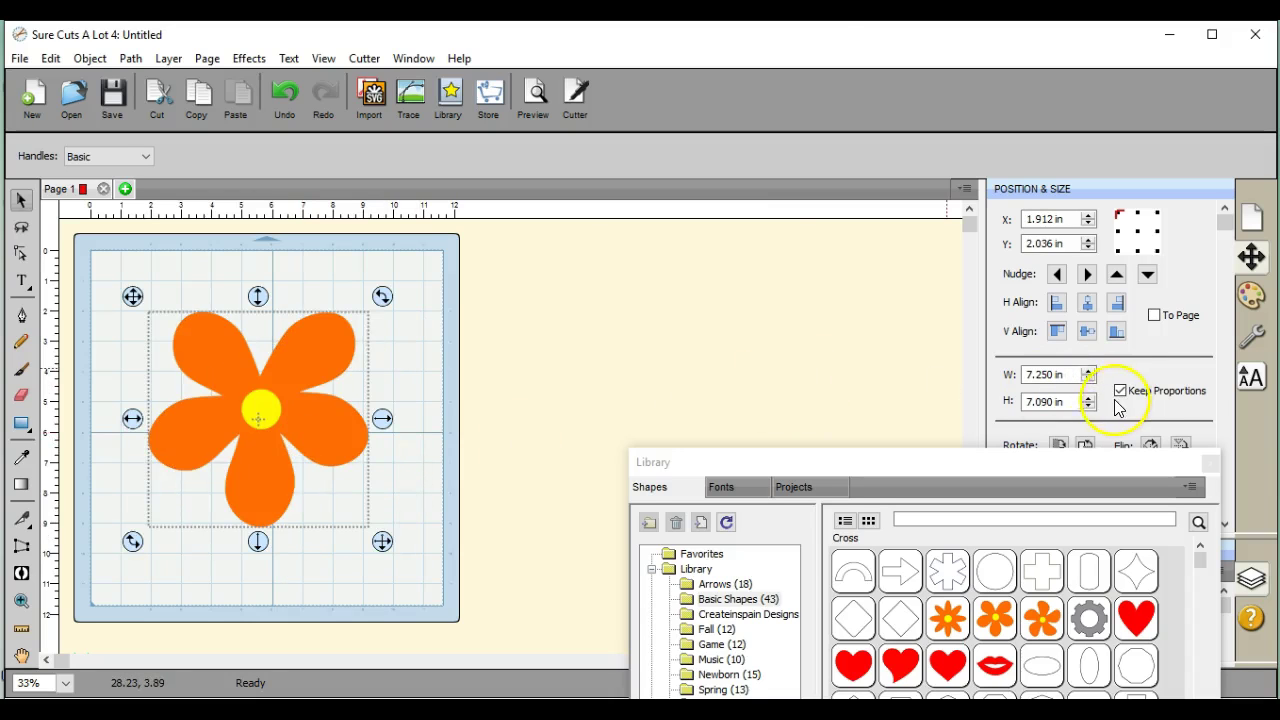
pyautogui.moveTo(1090, 373); pyautogui.dragTo(1090, 373)
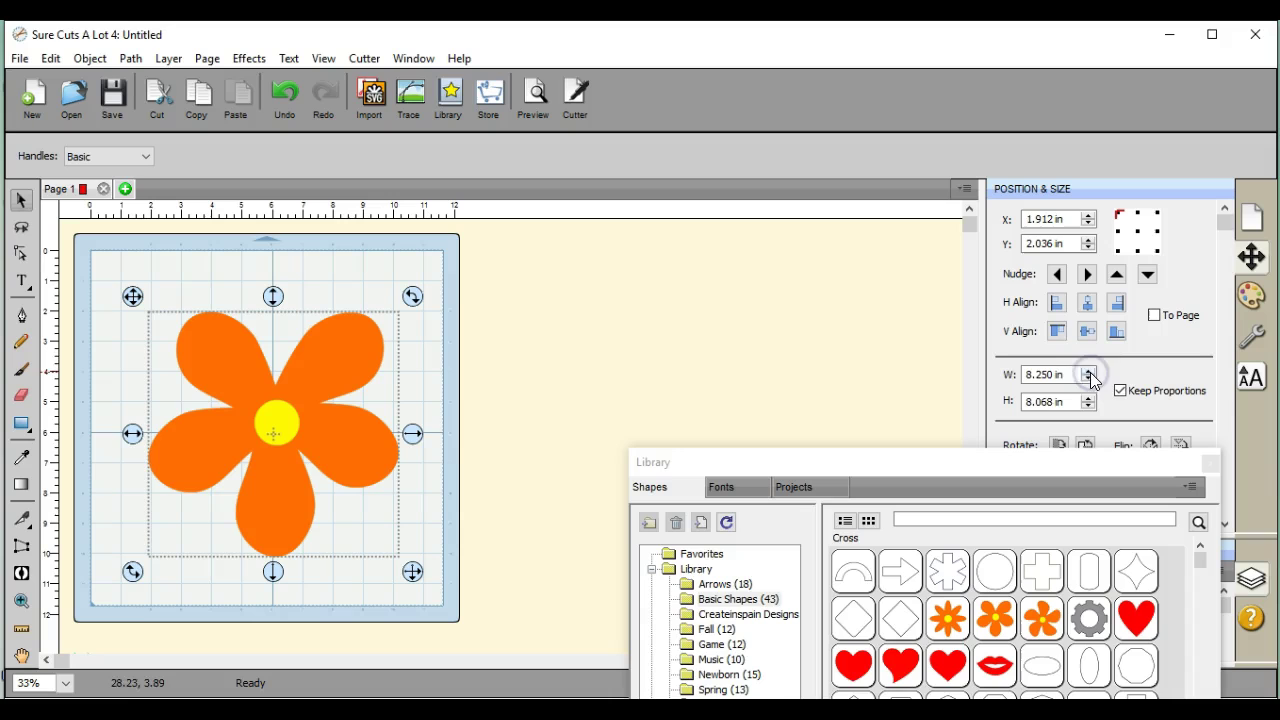
# - Add a second flower from the Library and drag it to the right, off the mat
pyautogui.doubleClick(996, 626)
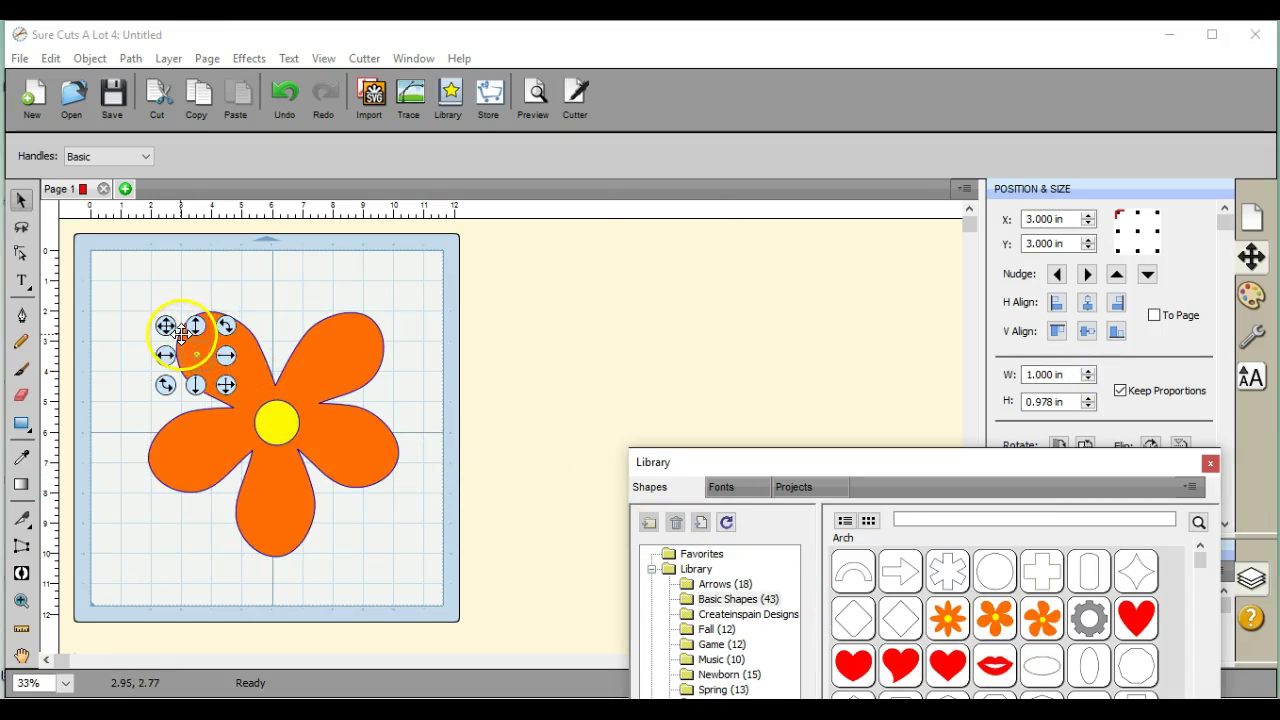
pyautogui.click(164, 328)
pyautogui.moveTo(164, 328); pyautogui.dragTo(425, 387)
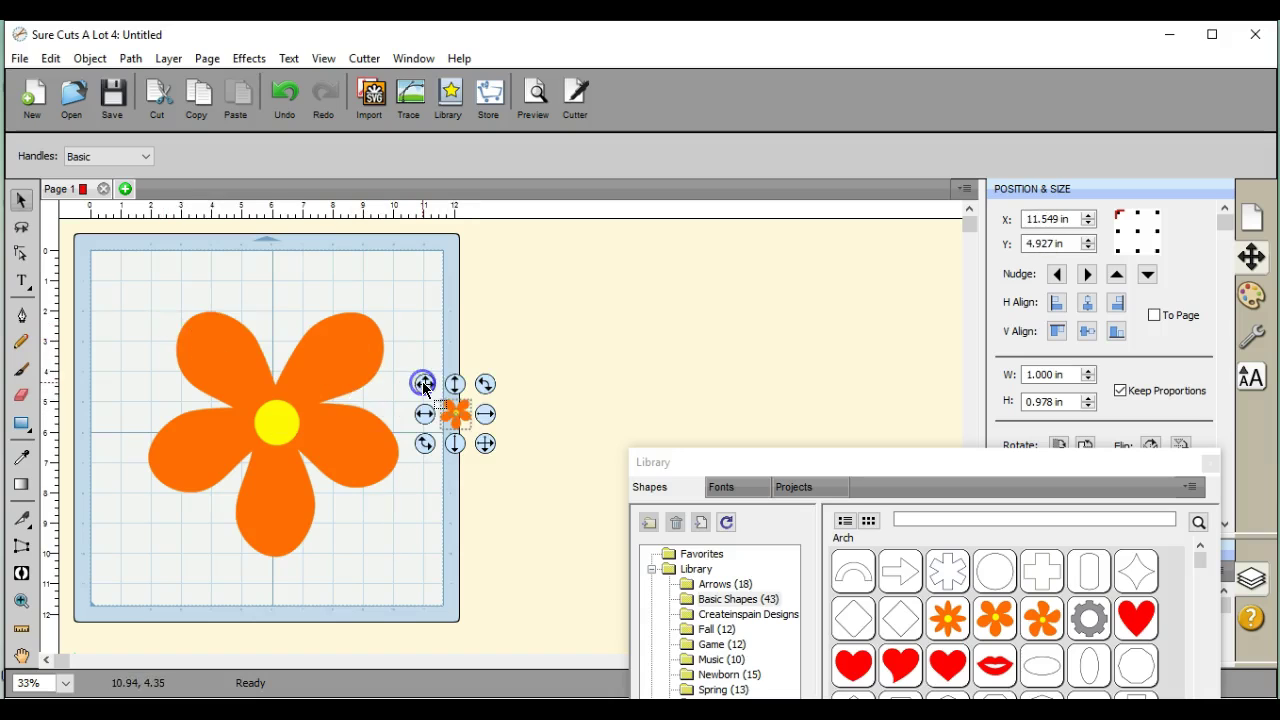
# - Give the small flower a magenta-pink fill colour
pyautogui.click(1251, 296)
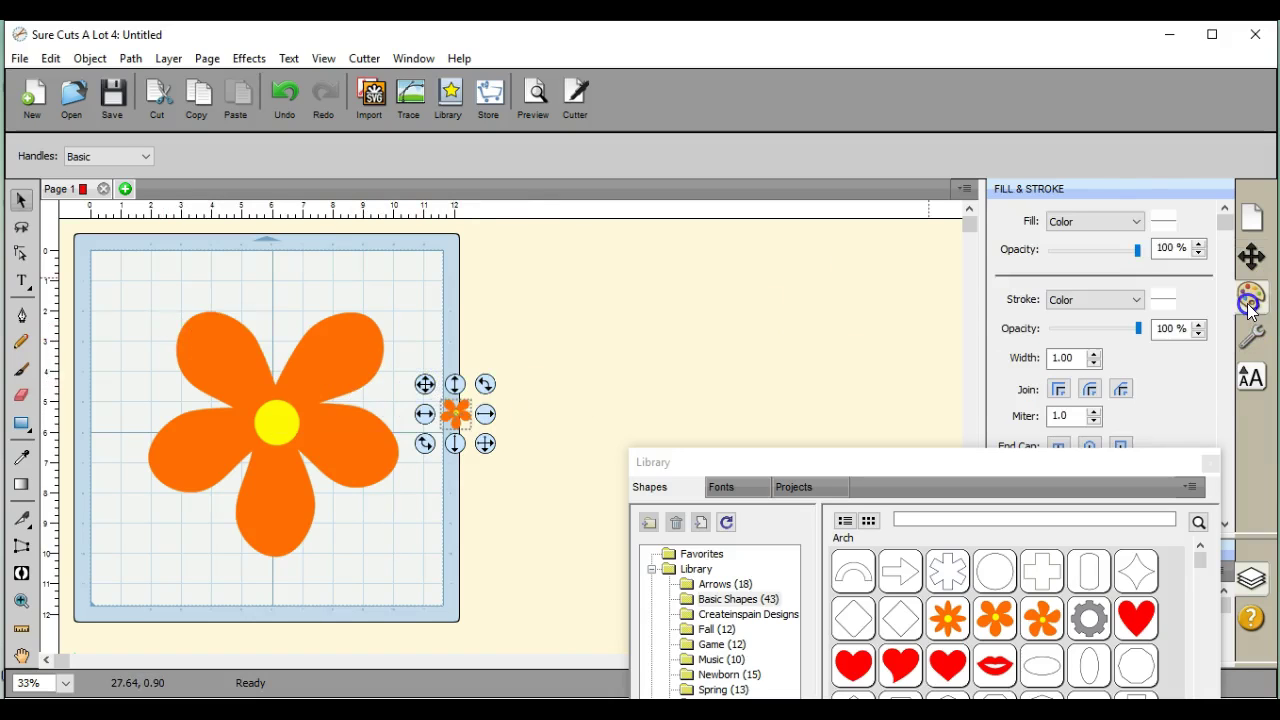
pyautogui.click(1163, 222)
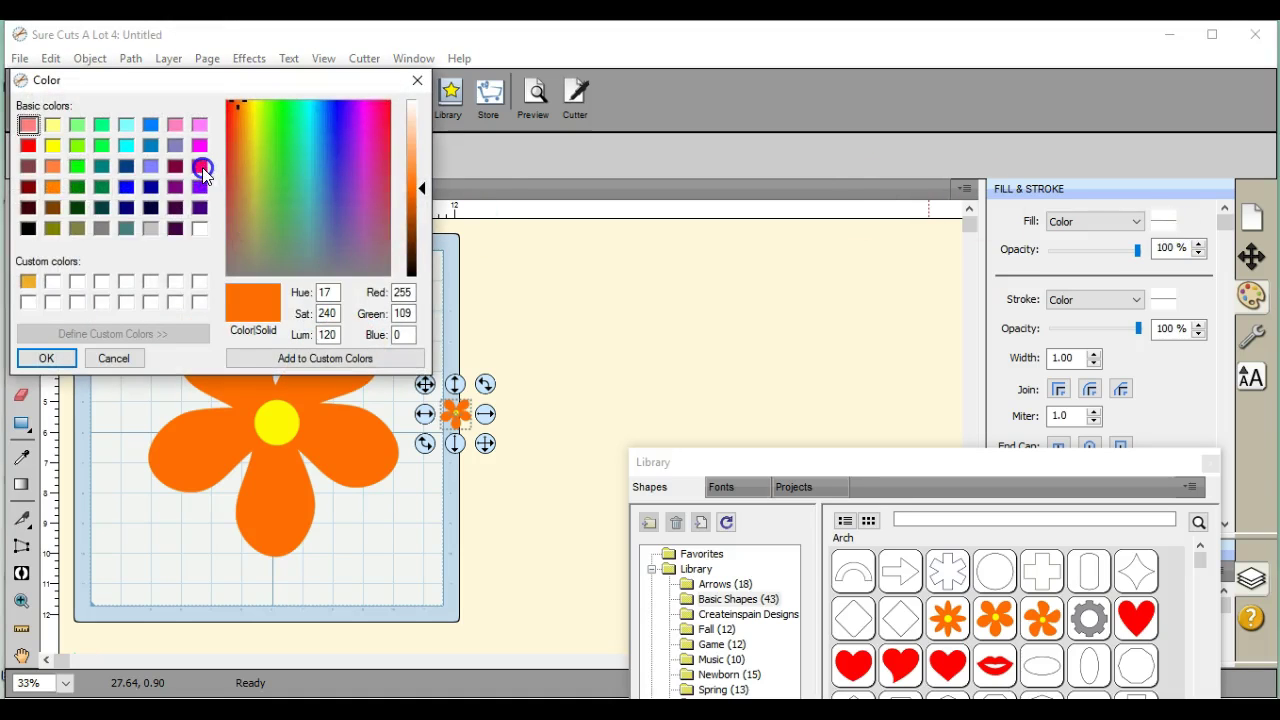
pyautogui.click(202, 167)
pyautogui.click(46, 358)
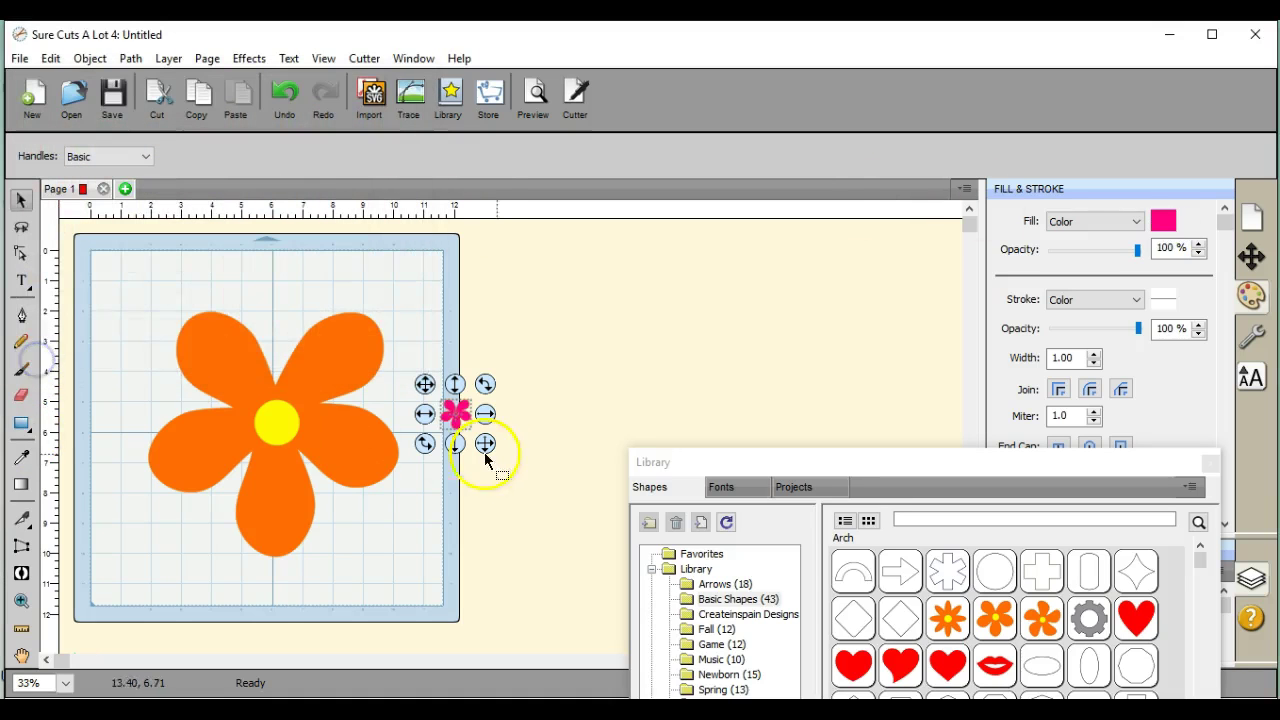
# - Enlarge the pink flower step by step to 5.250 in wide
pyautogui.click(1251, 256)
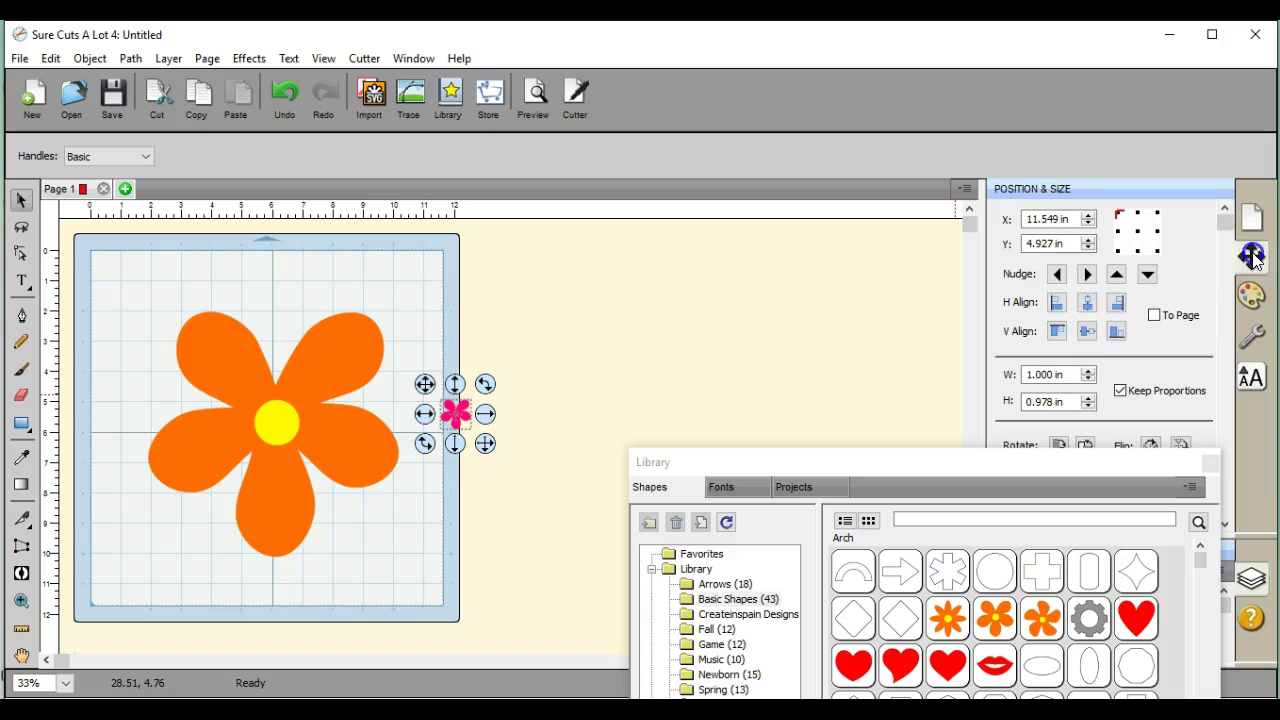
pyautogui.click(1088, 371)
pyautogui.click(1088, 371)
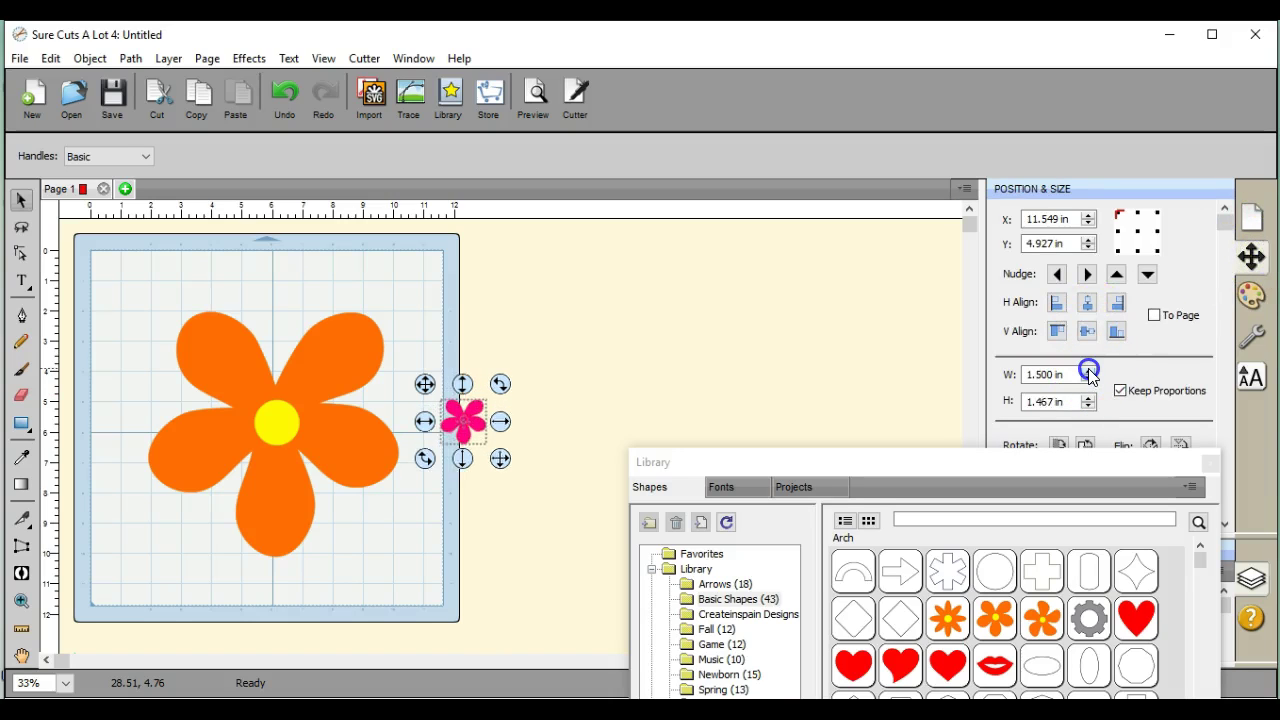
pyautogui.click(1088, 371)
pyautogui.click(1088, 371)
pyautogui.click(1088, 371)
pyautogui.click(1088, 371)
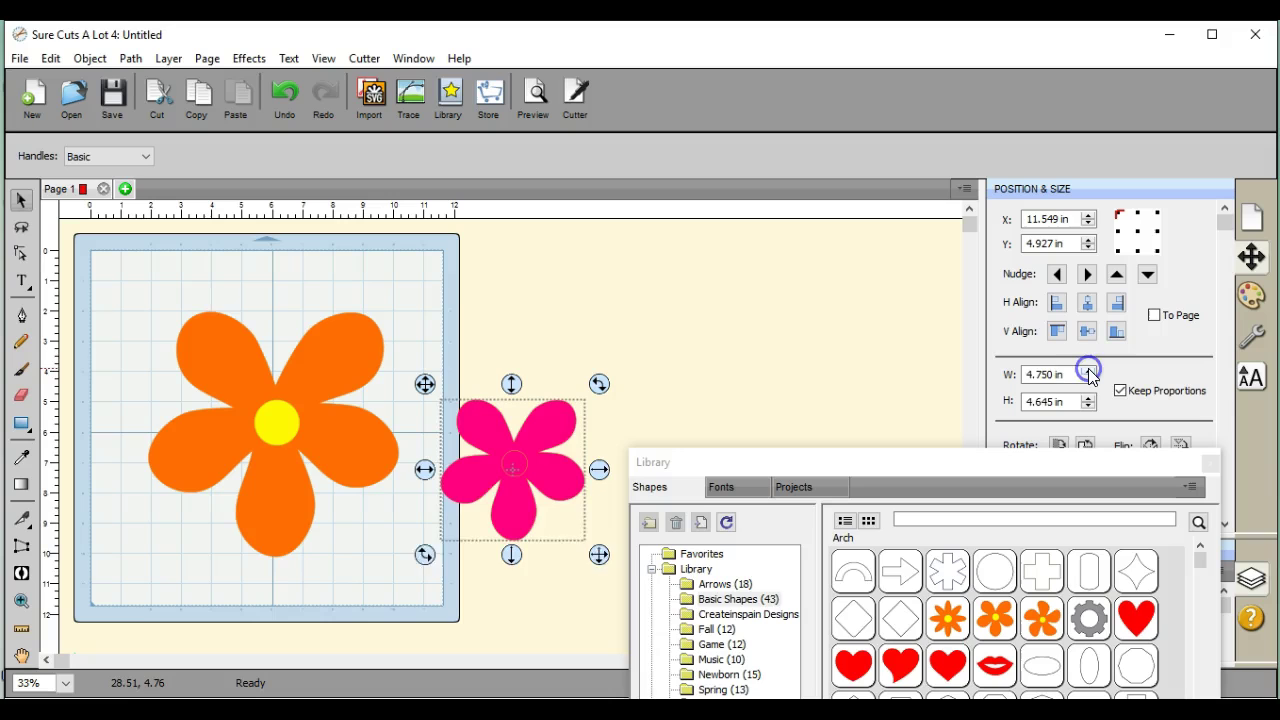
pyautogui.click(1088, 371)
pyautogui.click(1088, 371)
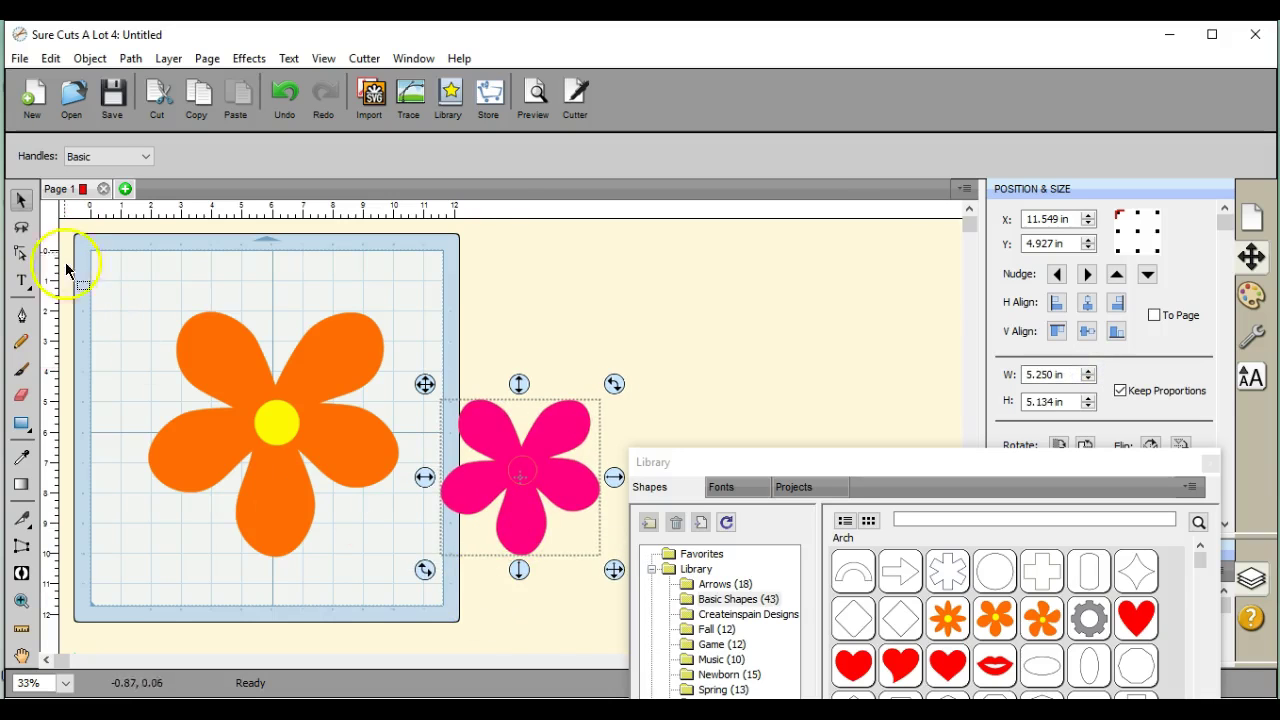
# - Select both flowers and centre them horizontally and vertically on each other
pyautogui.moveTo(77, 257); pyautogui.dragTo(612, 669)
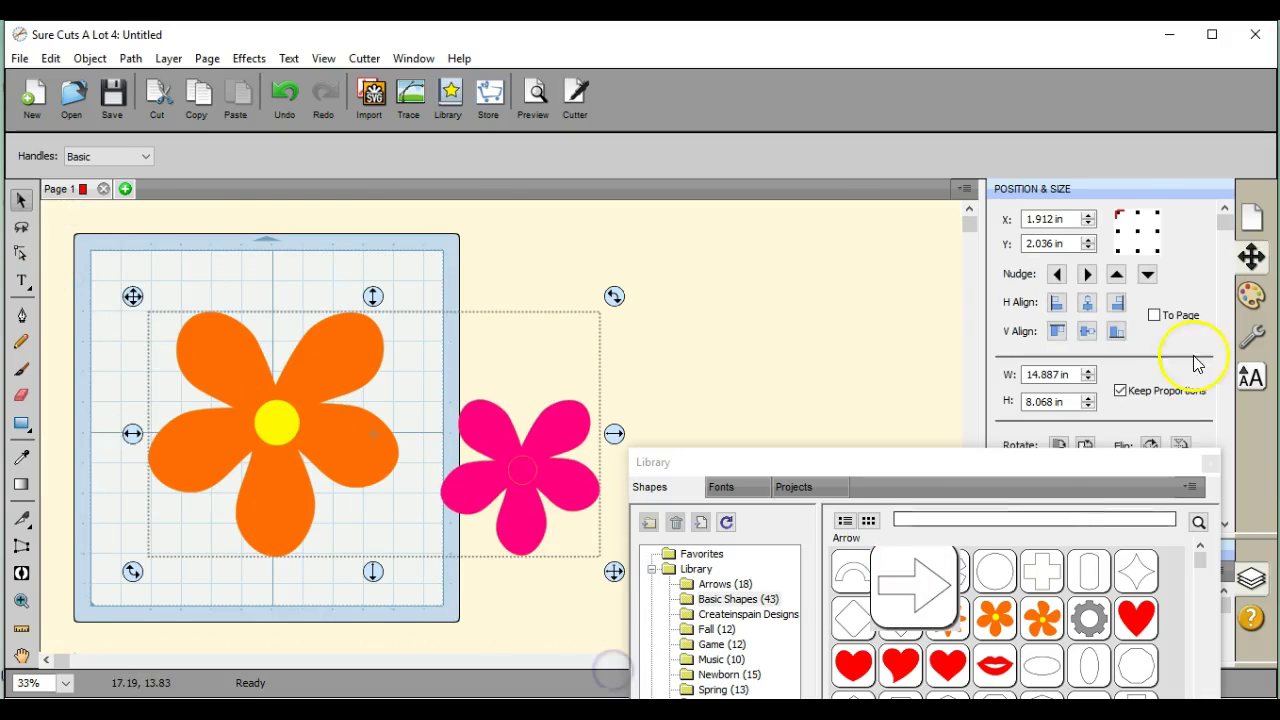
pyautogui.click(1087, 303)
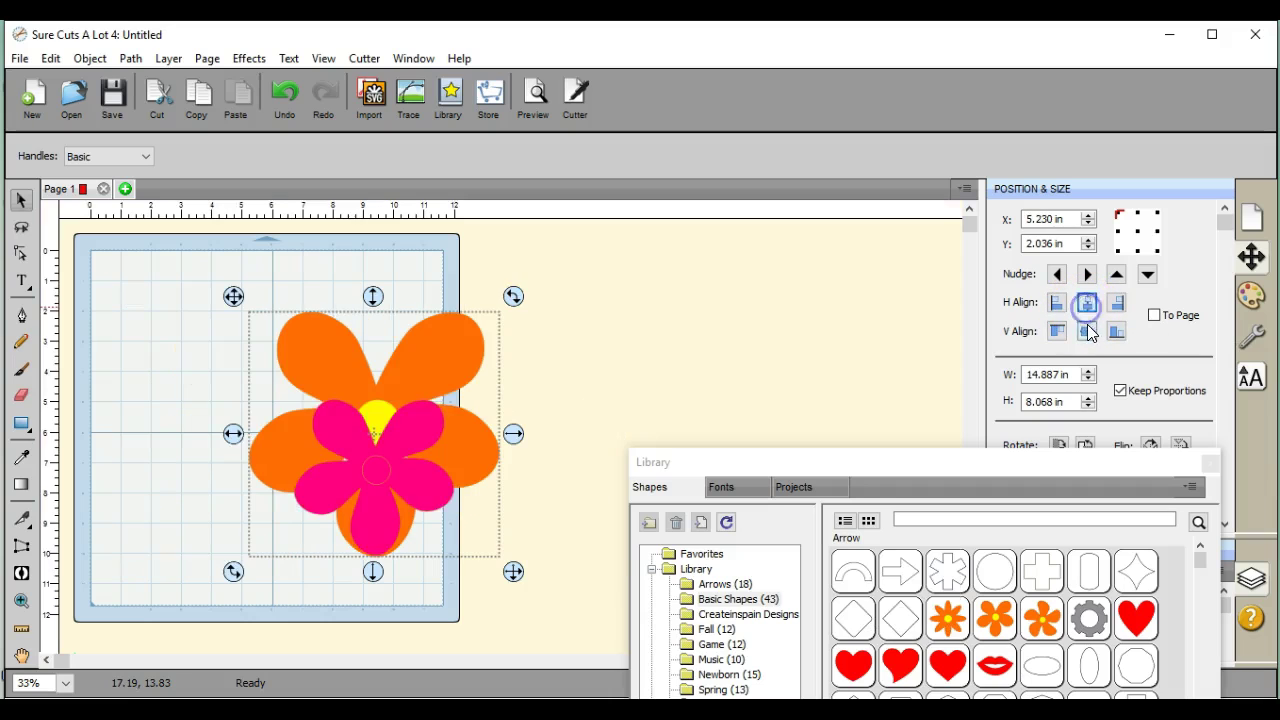
pyautogui.click(1089, 331)
# - Move the stacked flower pair left onto the cutting mat
pyautogui.click(791, 335)
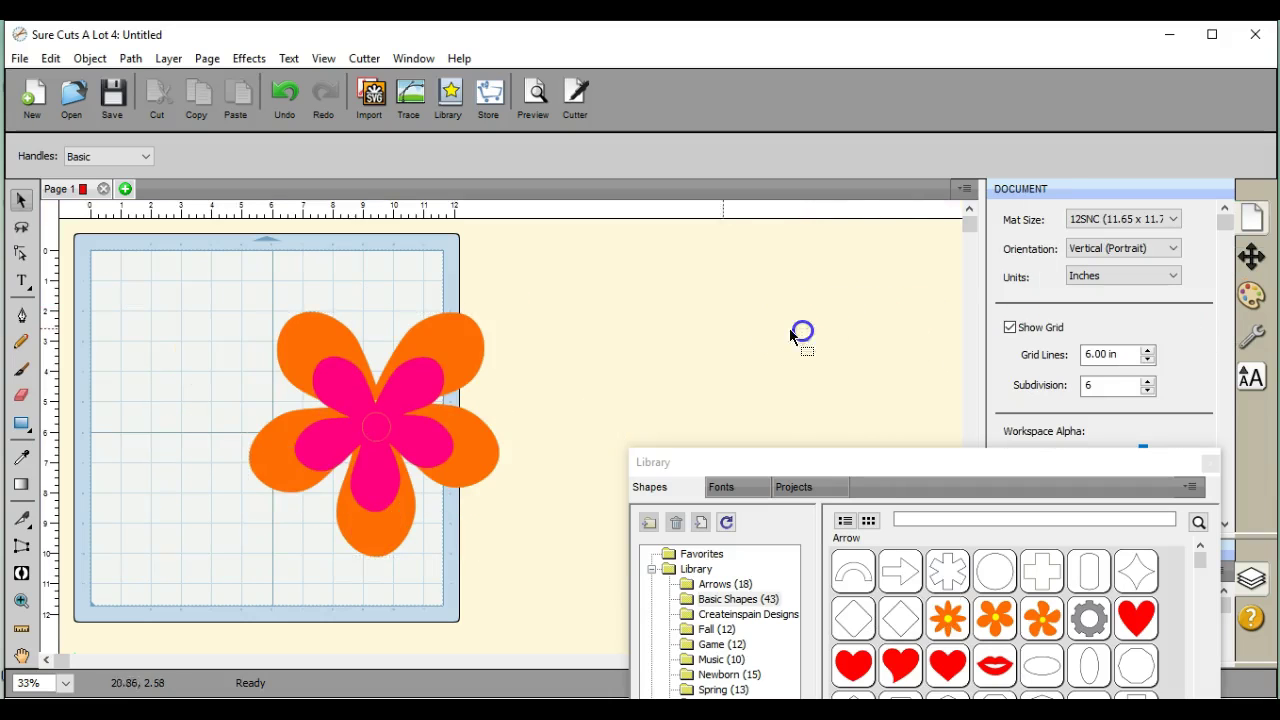
pyautogui.click(373, 413)
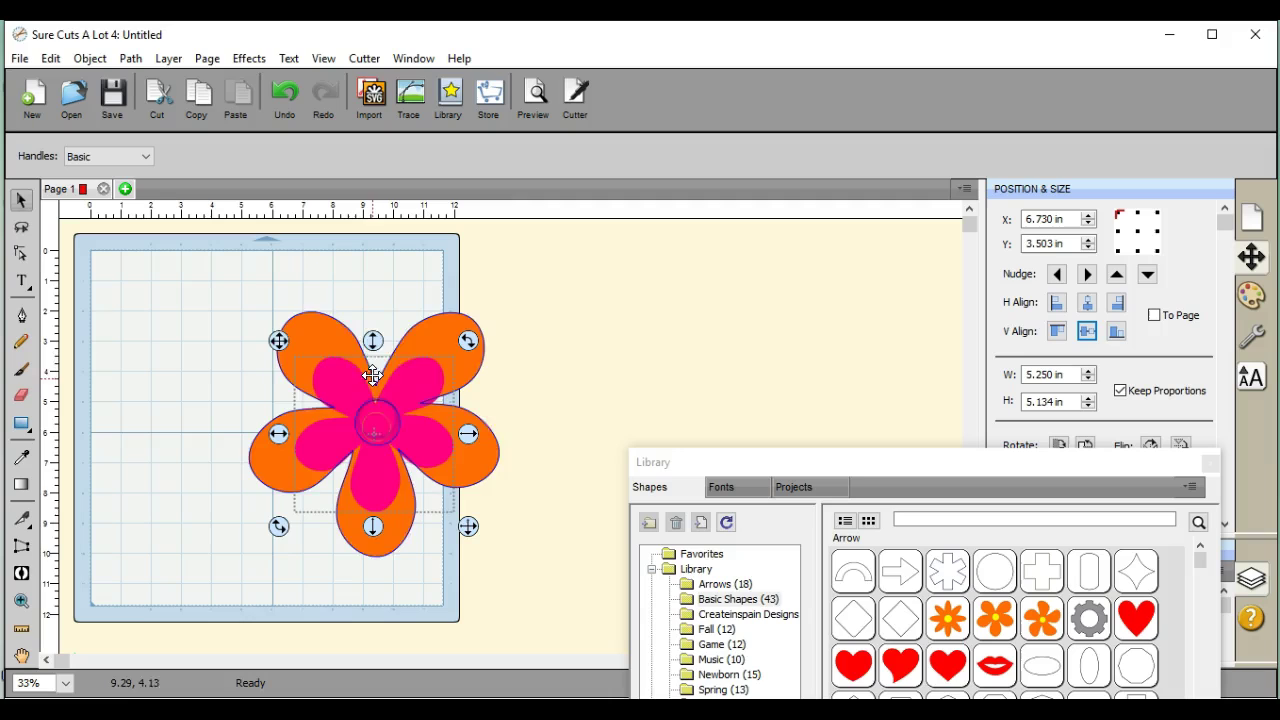
pyautogui.moveTo(371, 341); pyautogui.dragTo(371, 330)
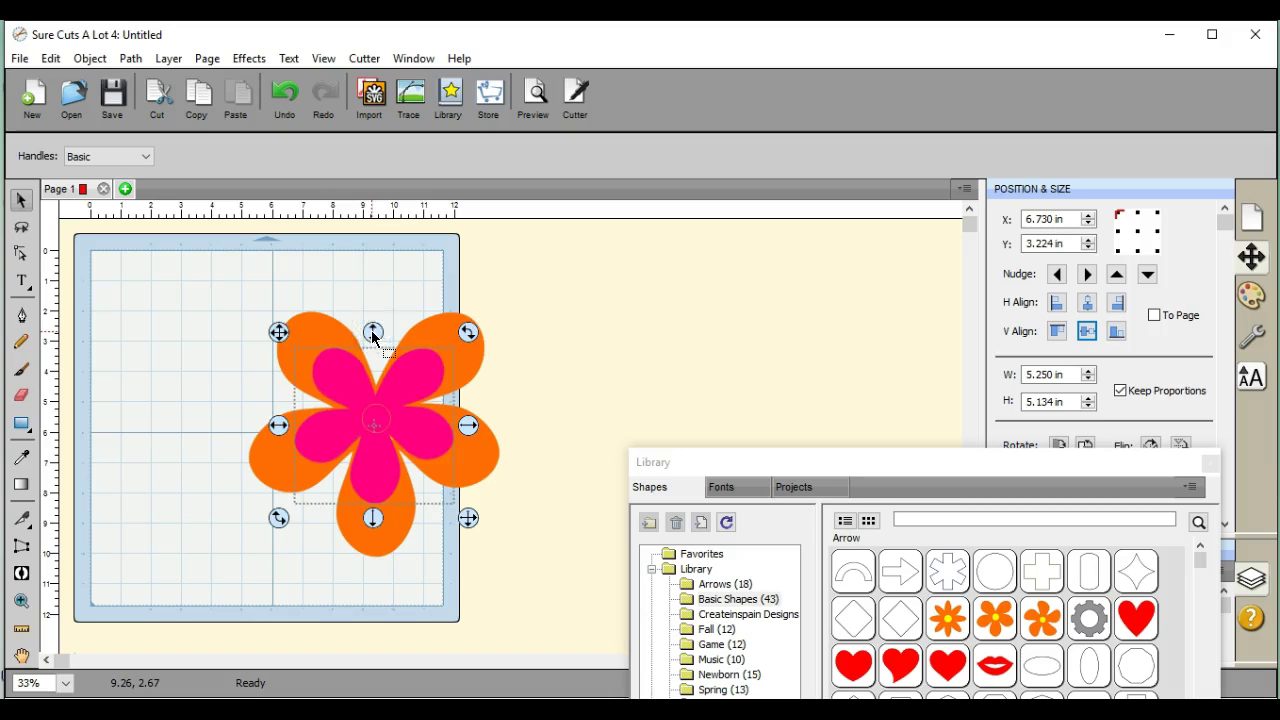
pyautogui.moveTo(231, 276); pyautogui.dragTo(615, 618)
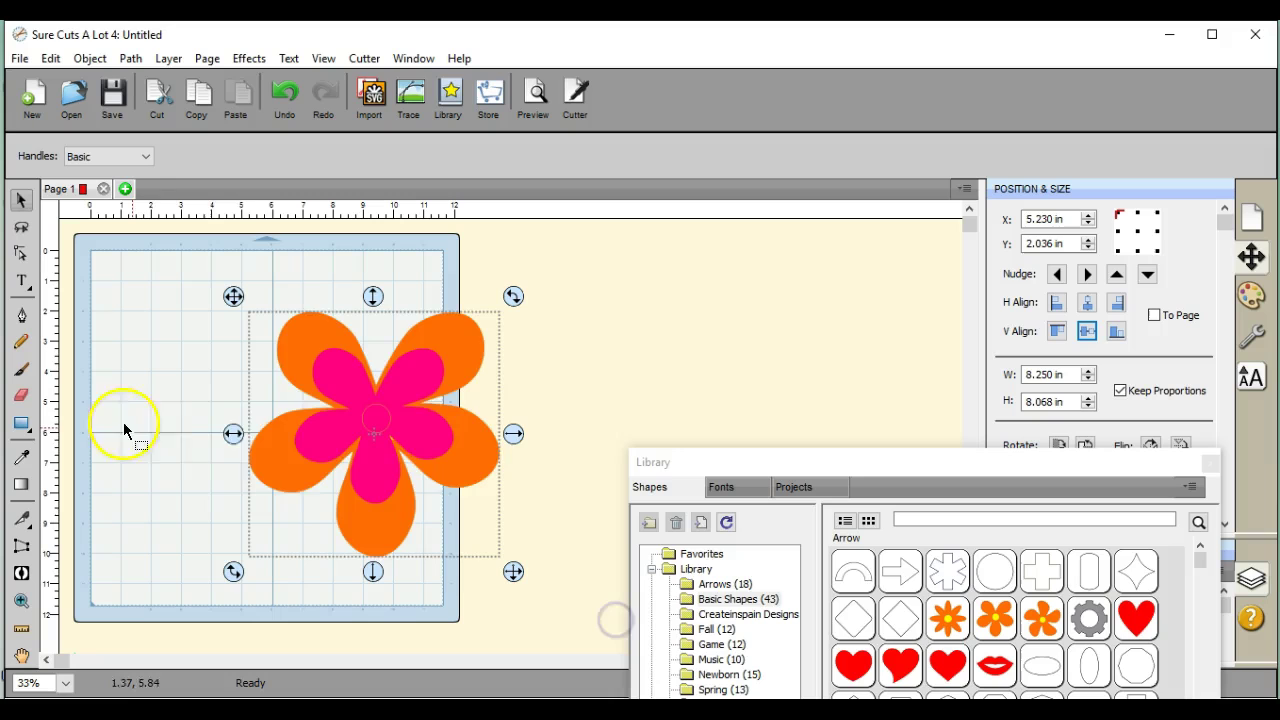
pyautogui.click(238, 438)
pyautogui.moveTo(238, 438); pyautogui.dragTo(126, 430)
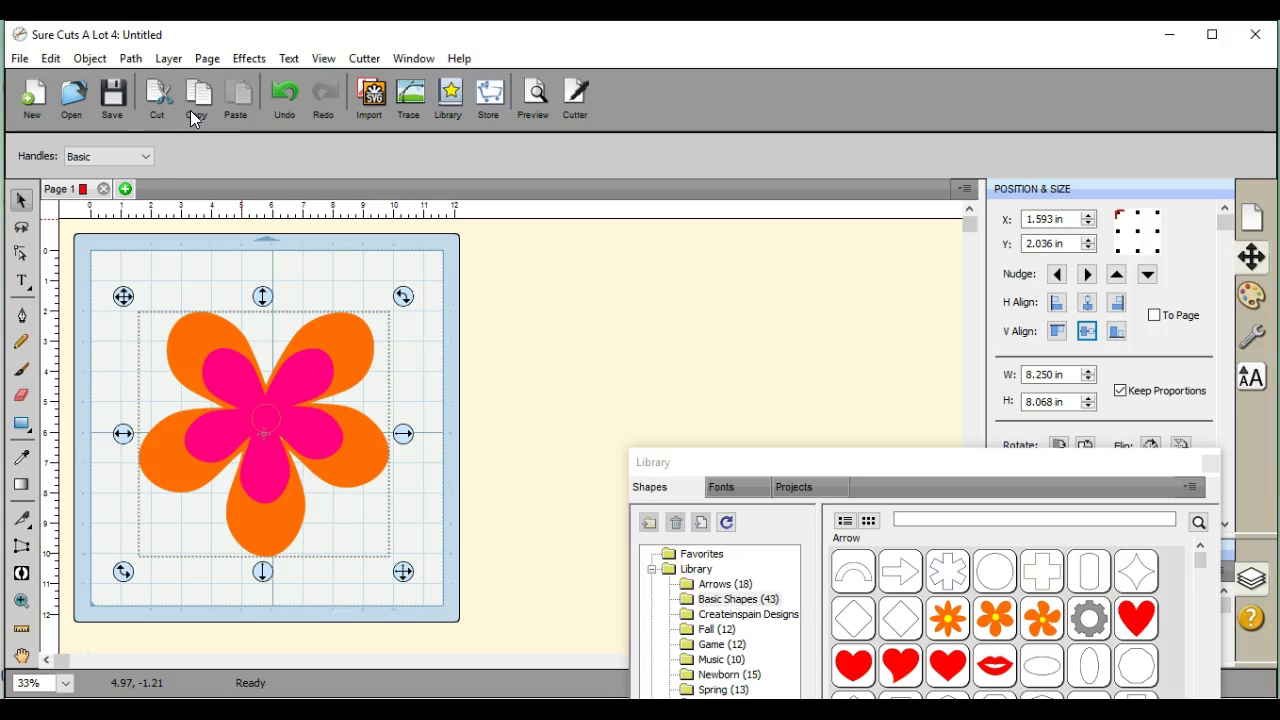
# - Turn off Keep closed paths for the eraser and enable Show Outlines Only
pyautogui.click(18, 397)
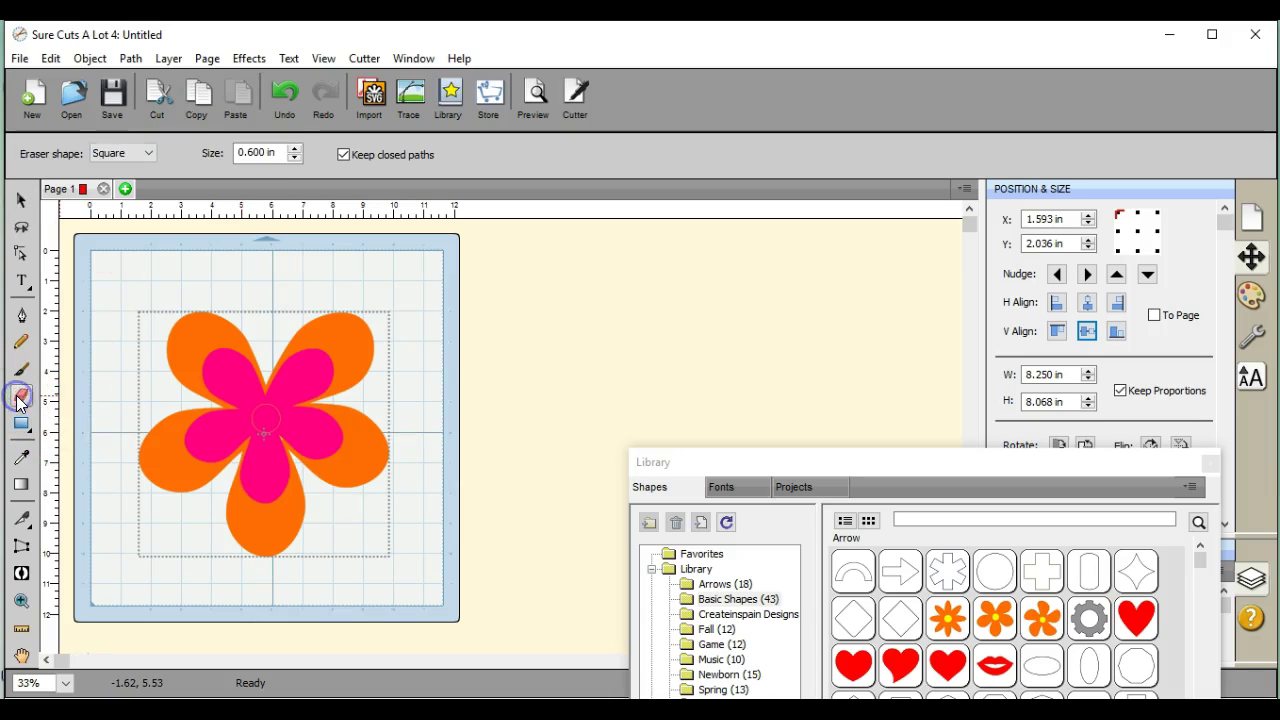
pyautogui.click(343, 155)
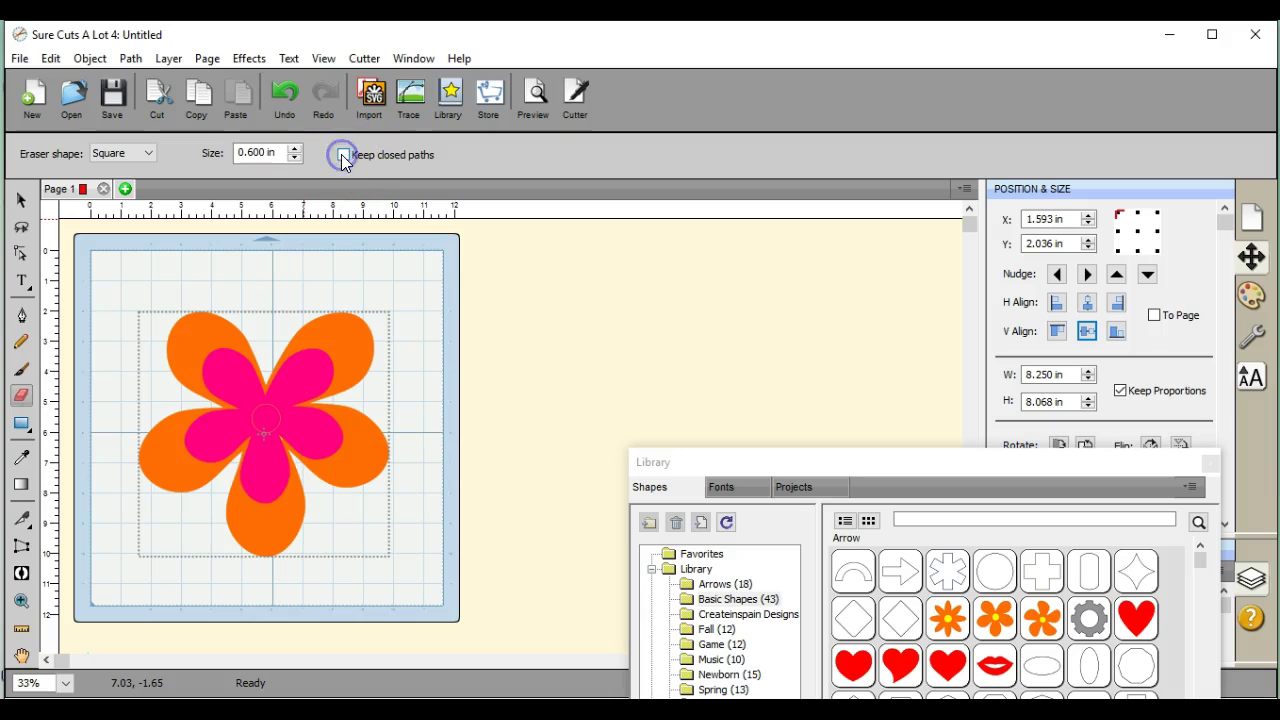
pyautogui.click(982, 467)
pyautogui.moveTo(982, 467); pyautogui.dragTo(930, 573)
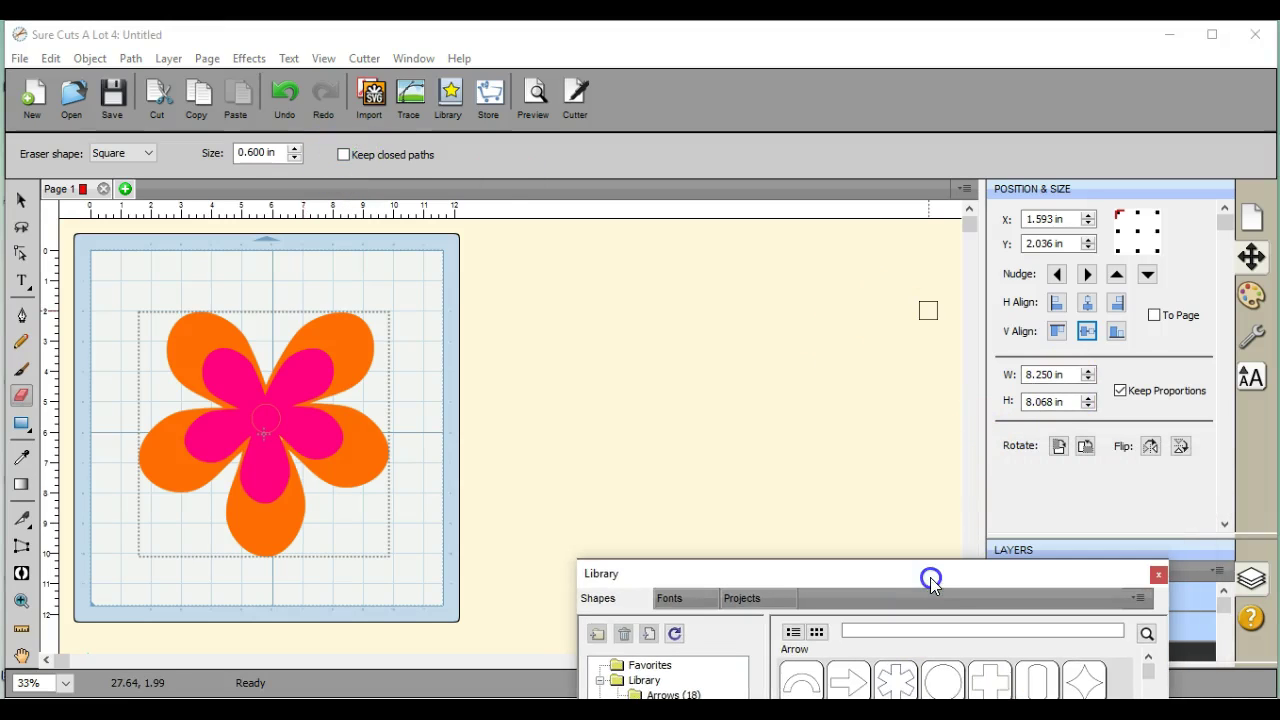
pyautogui.click(1251, 218)
pyautogui.click(1010, 493)
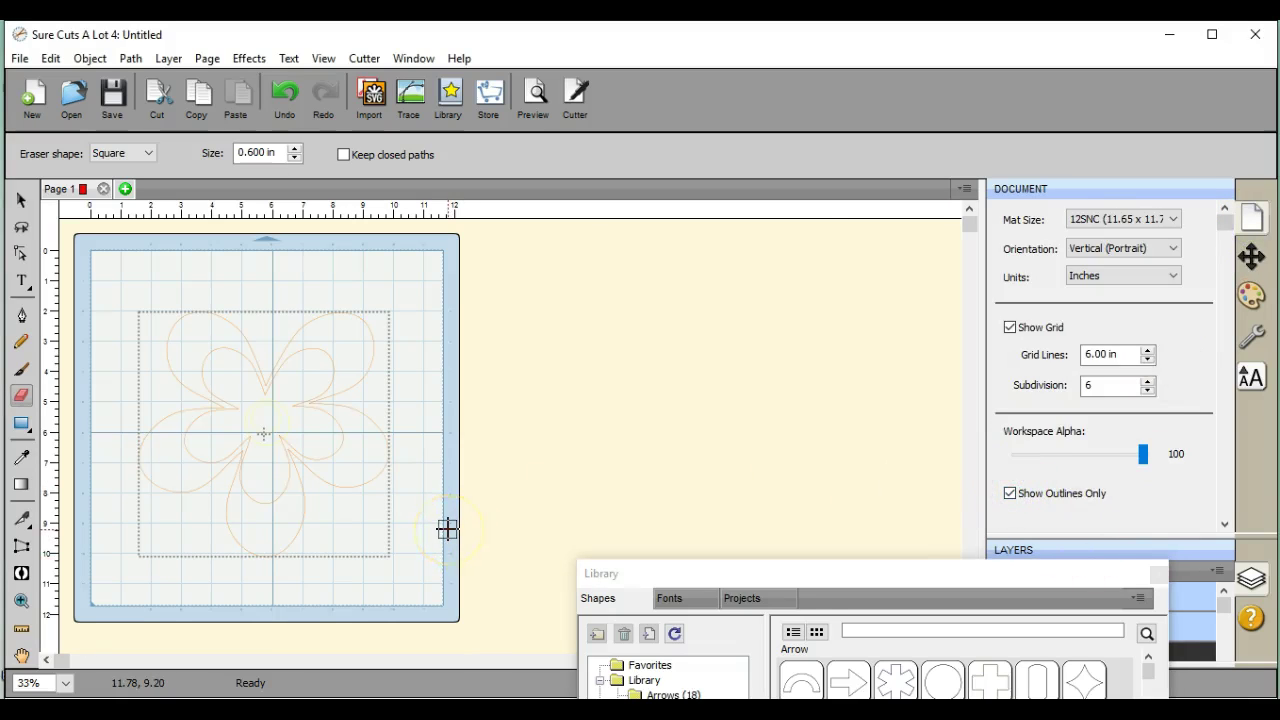
# - Zoom the canvas to 100% and shrink the eraser to 0.35 in
pyautogui.click(66, 684)
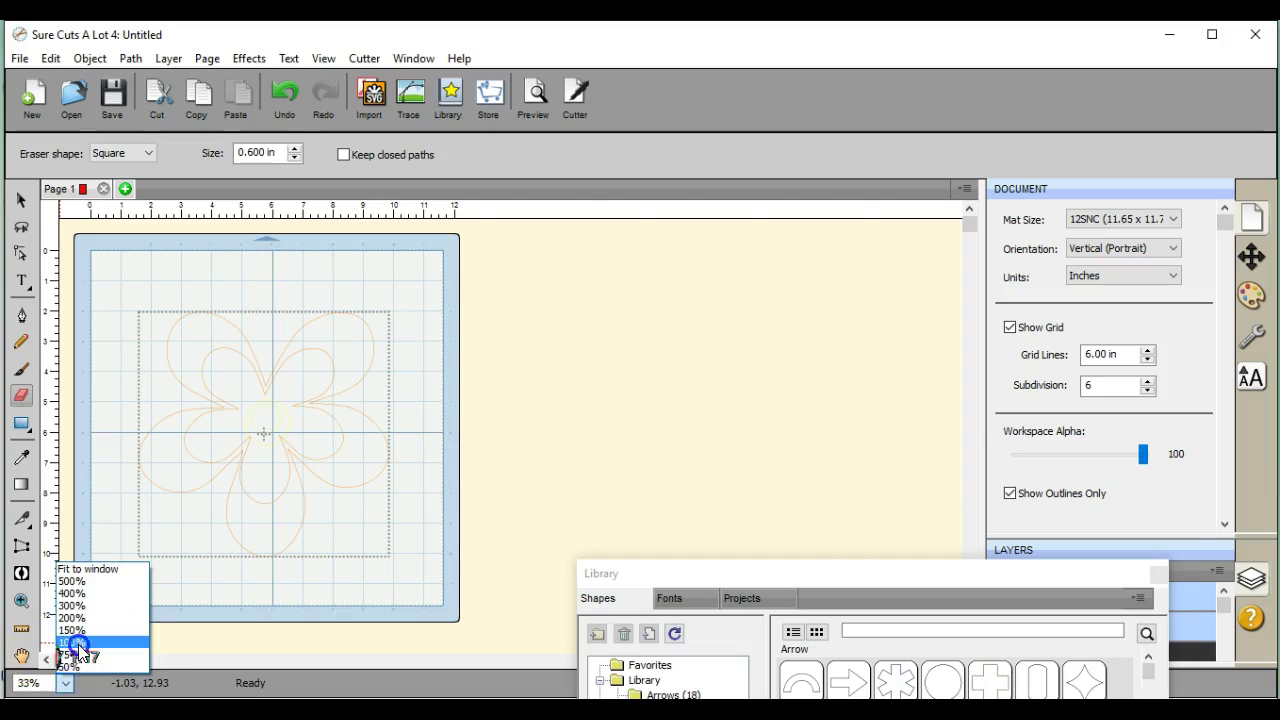
pyautogui.click(78, 643)
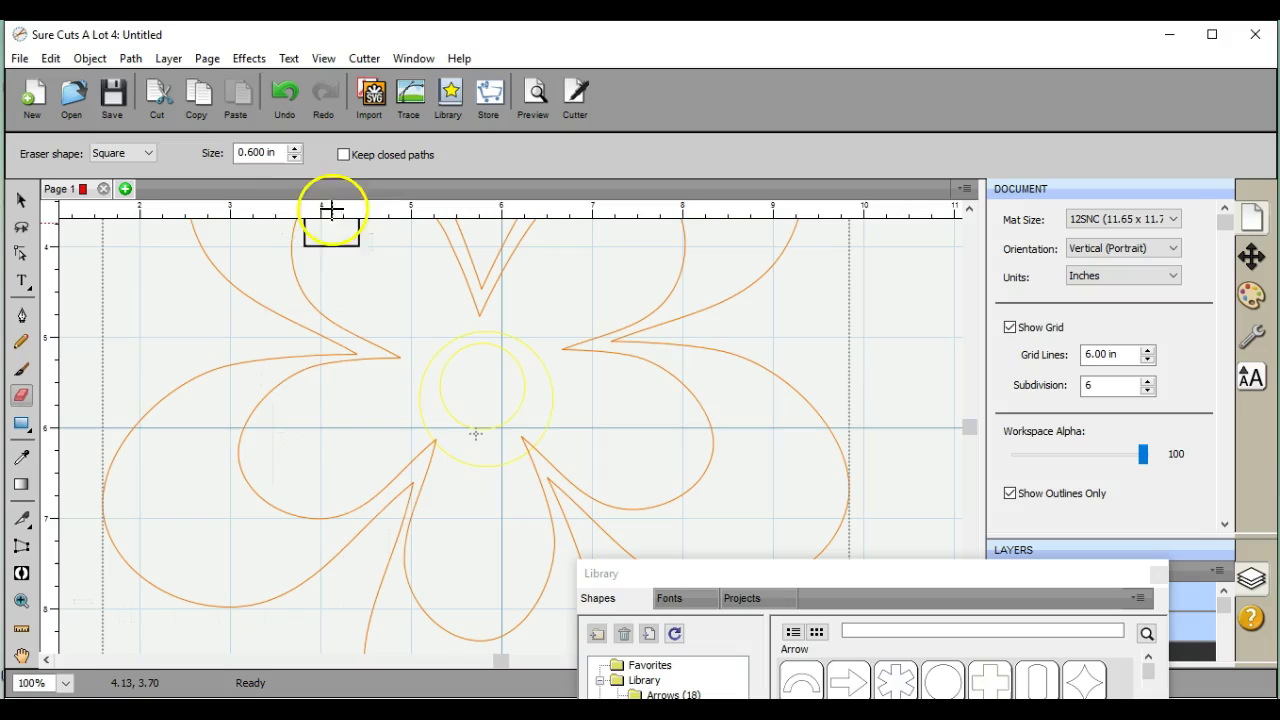
pyautogui.click(296, 159)
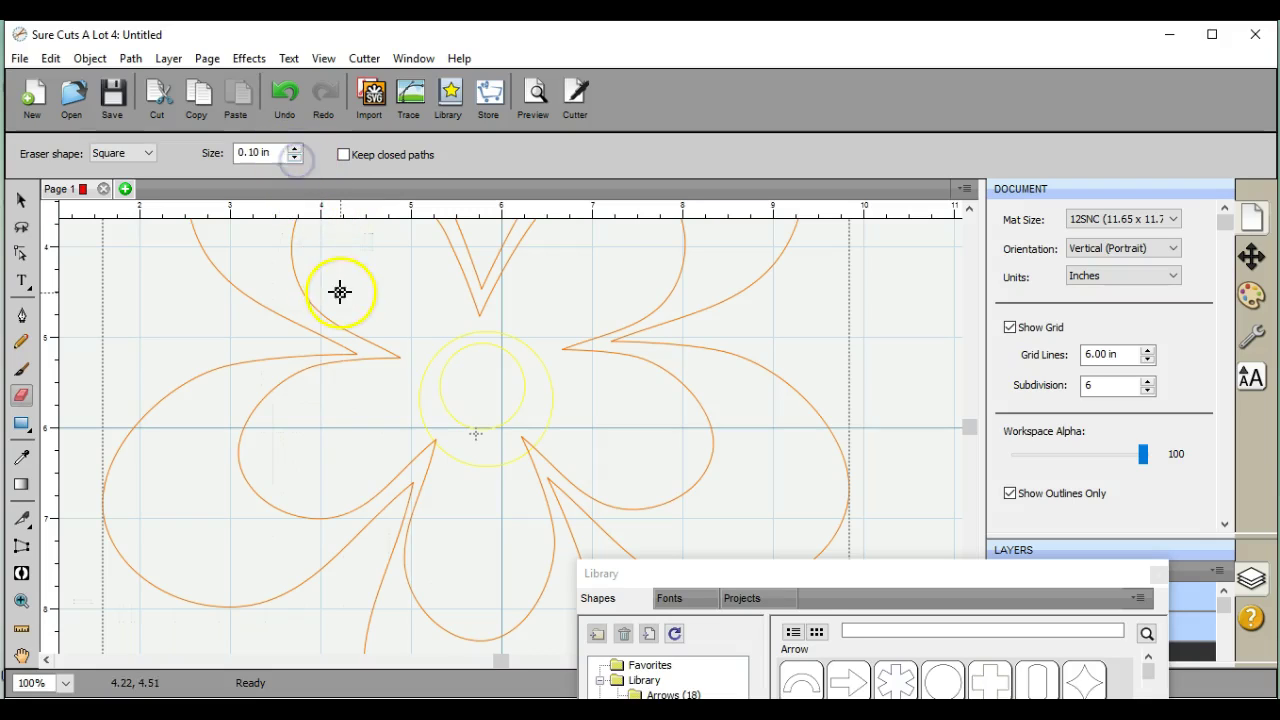
# - Erase the inner petal tips and the centre circle's ring on the orange flower
pyautogui.click(404, 356)
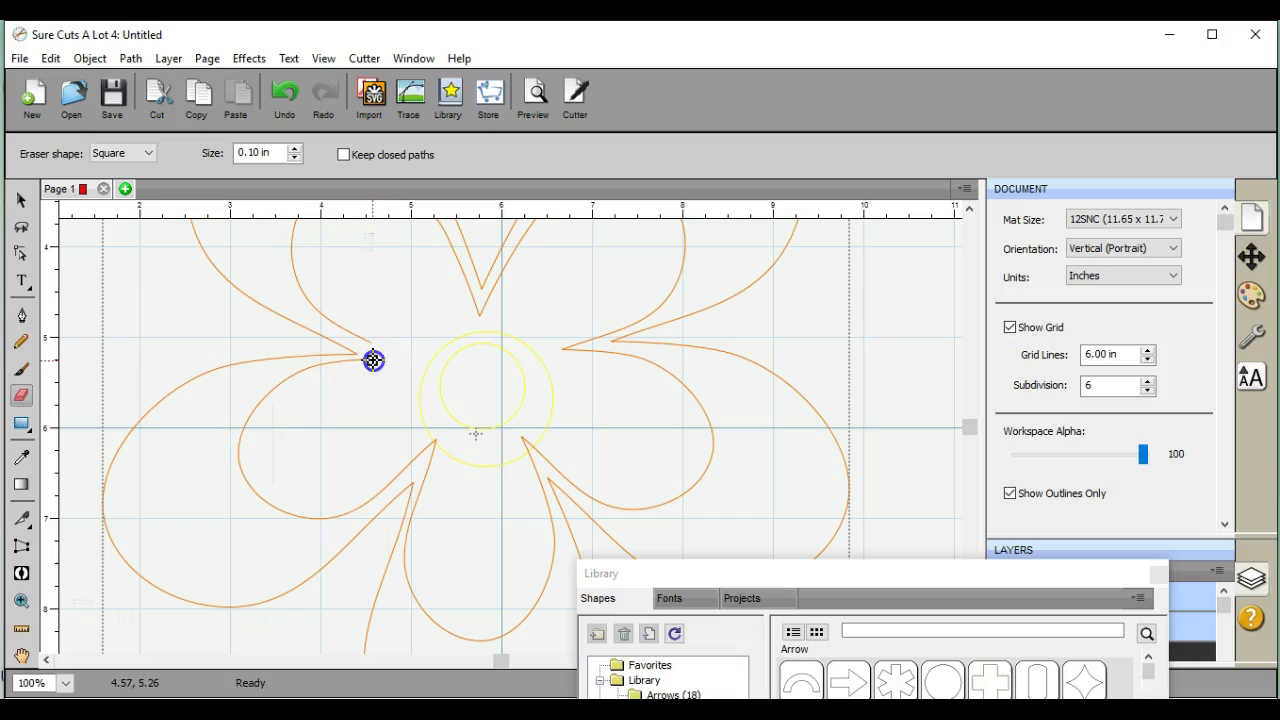
pyautogui.moveTo(373, 360); pyautogui.dragTo(478, 314)
pyautogui.moveTo(499, 289); pyautogui.dragTo(503, 323)
pyautogui.moveTo(606, 355)
pyautogui.mouseDown()
pyautogui.moveTo(580, 371)
pyautogui.moveTo(534, 452)
pyautogui.mouseUp()
pyautogui.moveTo(541, 455); pyautogui.dragTo(559, 340)
pyautogui.moveTo(506, 473)
pyautogui.mouseDown()
pyautogui.moveTo(551, 386)
pyautogui.moveTo(536, 371)
pyautogui.mouseUp()
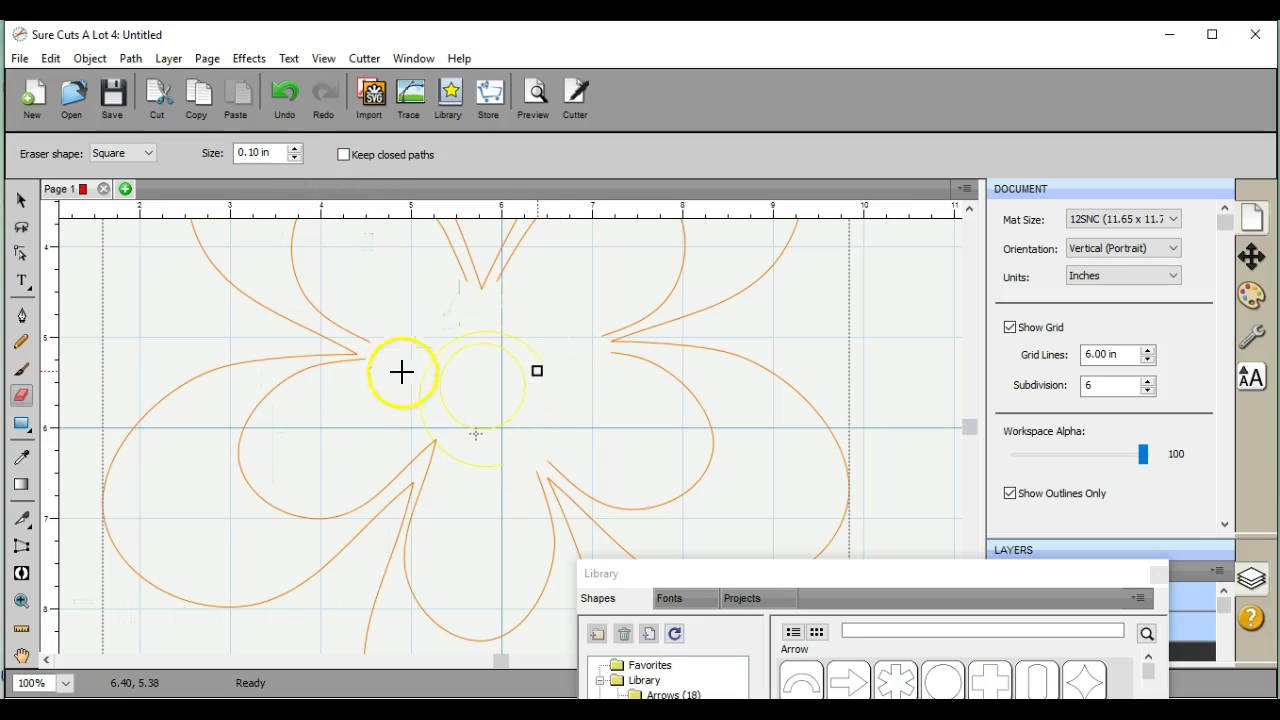
pyautogui.click(430, 444)
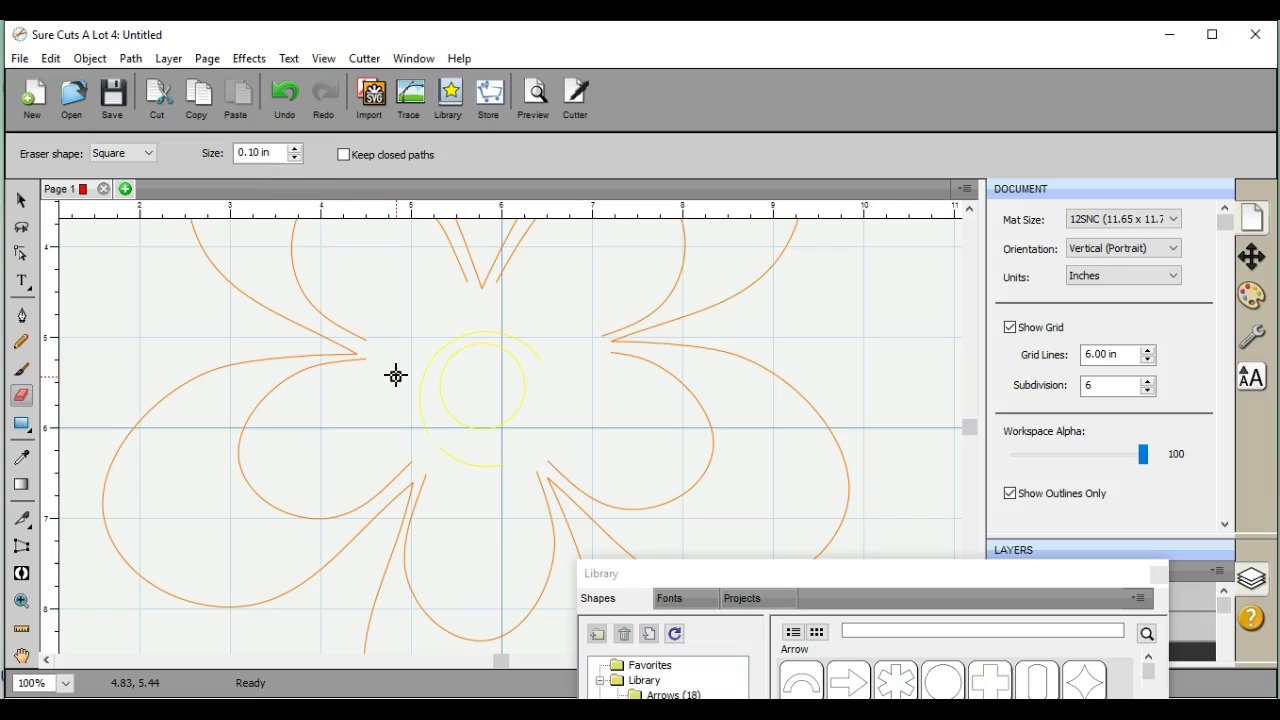
# - Set eraser size to 0.85 in, switch to Select, and zoom to 35%
pyautogui.click(296, 149)
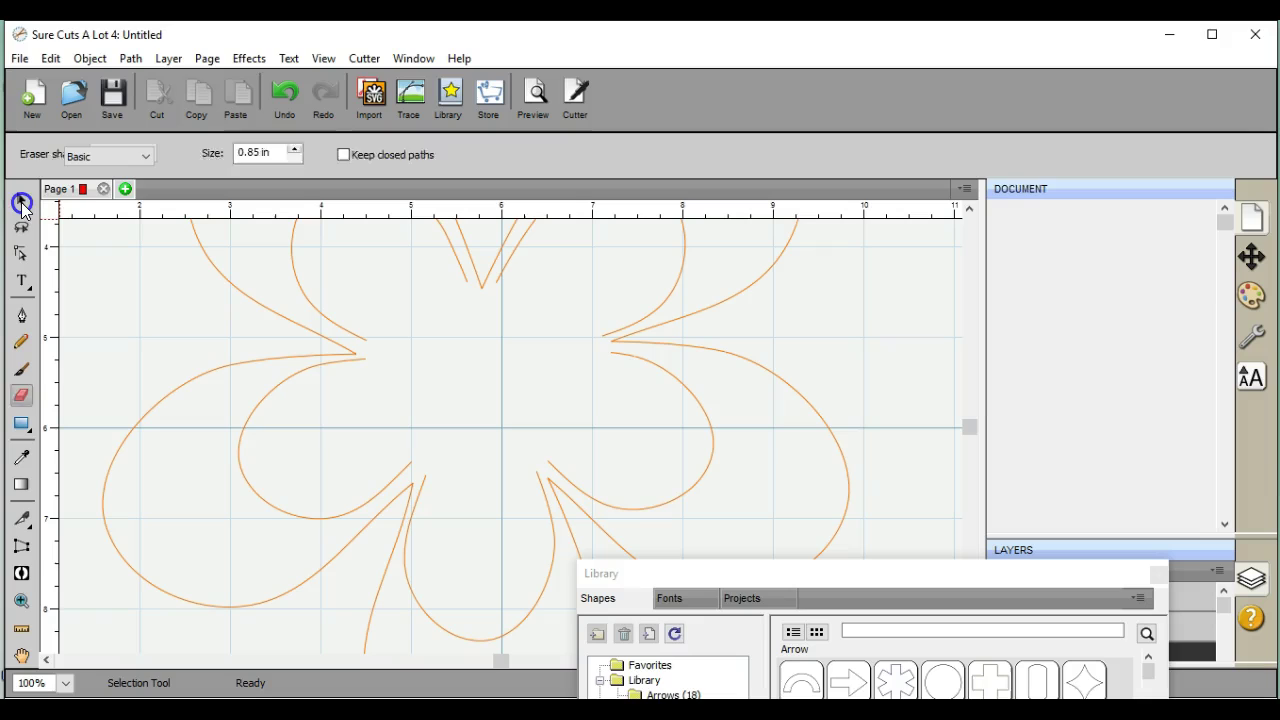
pyautogui.click(20, 200)
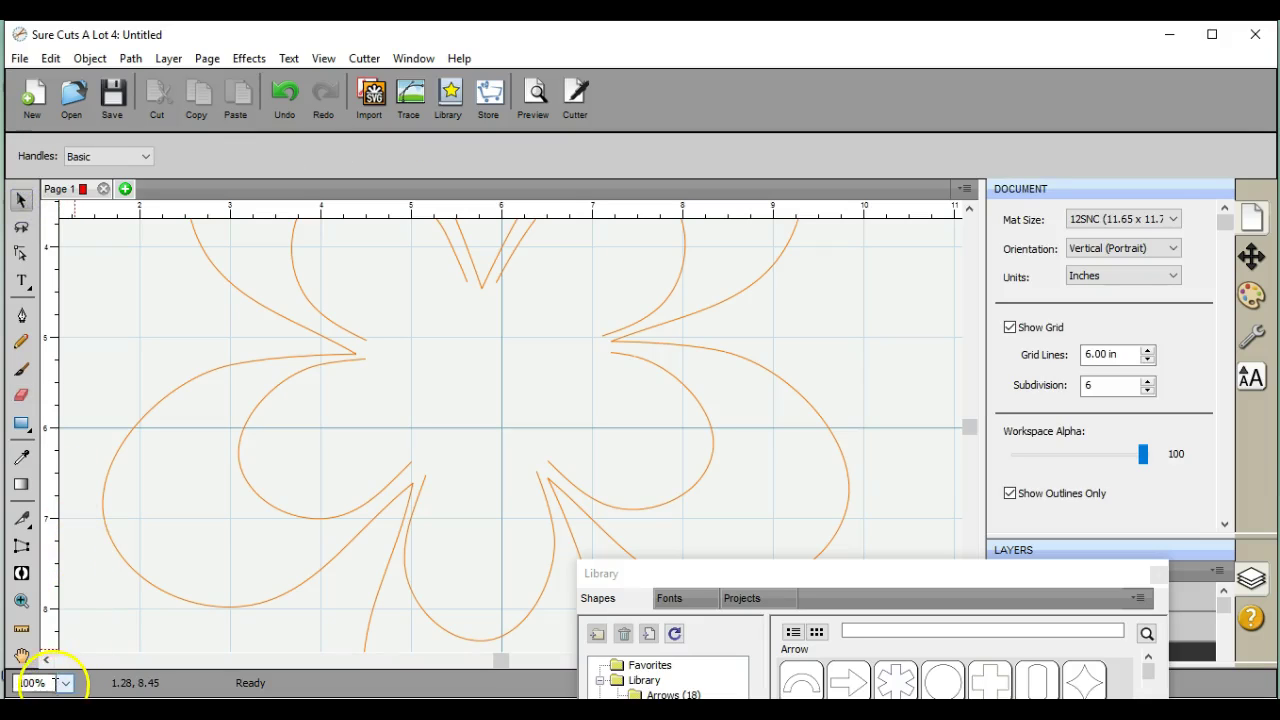
pyautogui.doubleClick(17, 683)
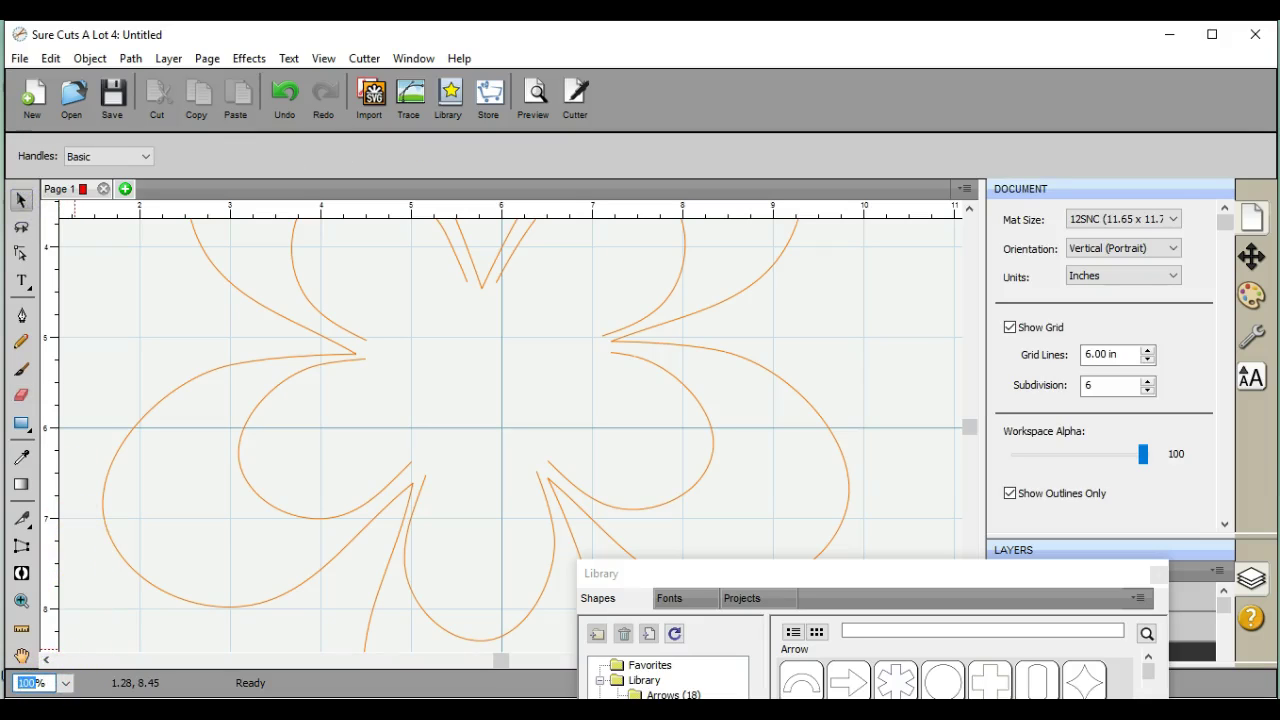
pyautogui.write('35')
pyautogui.press('Return')
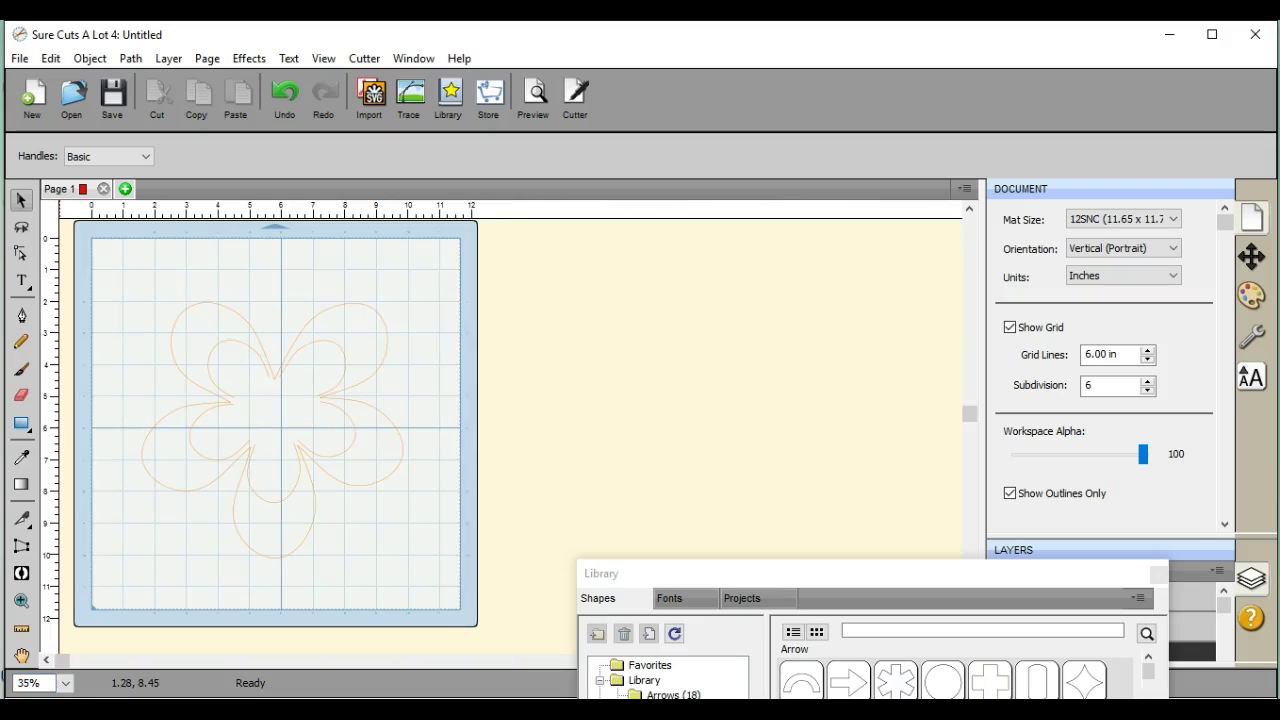
# - Preview the design with Show Cut Lines on, review the red outline, then close it
pyautogui.click(533, 96)
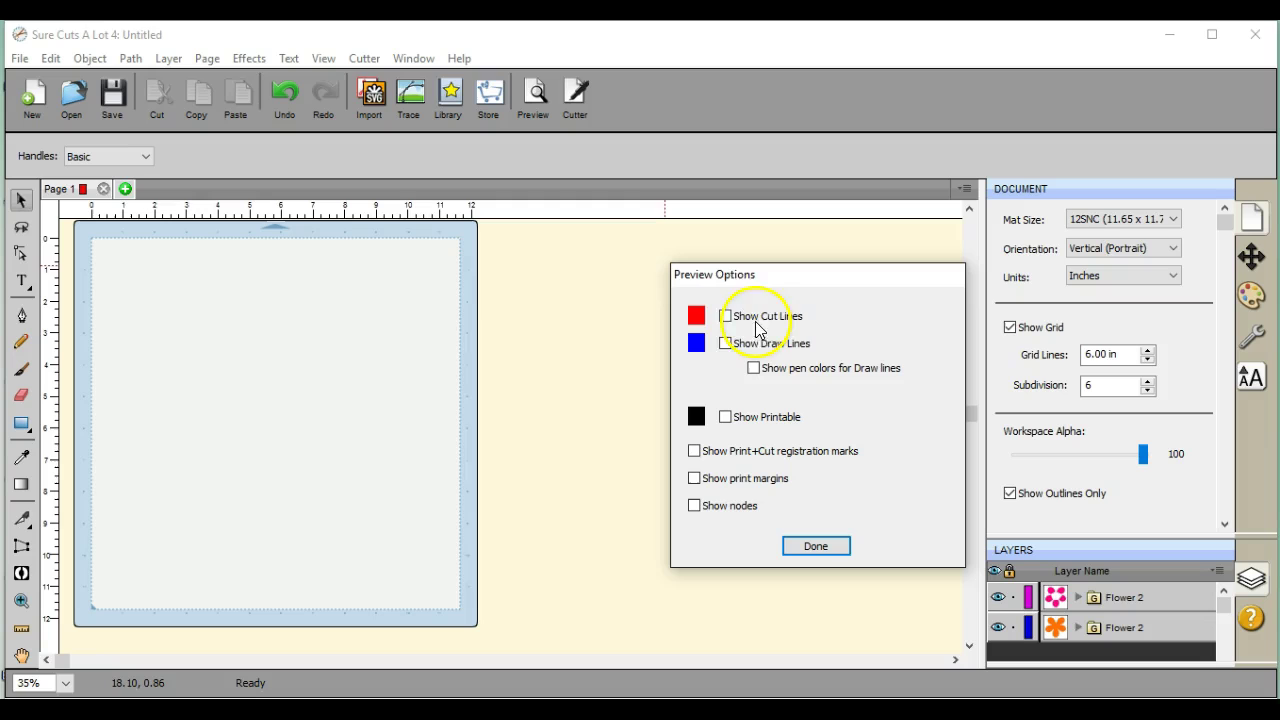
pyautogui.click(725, 316)
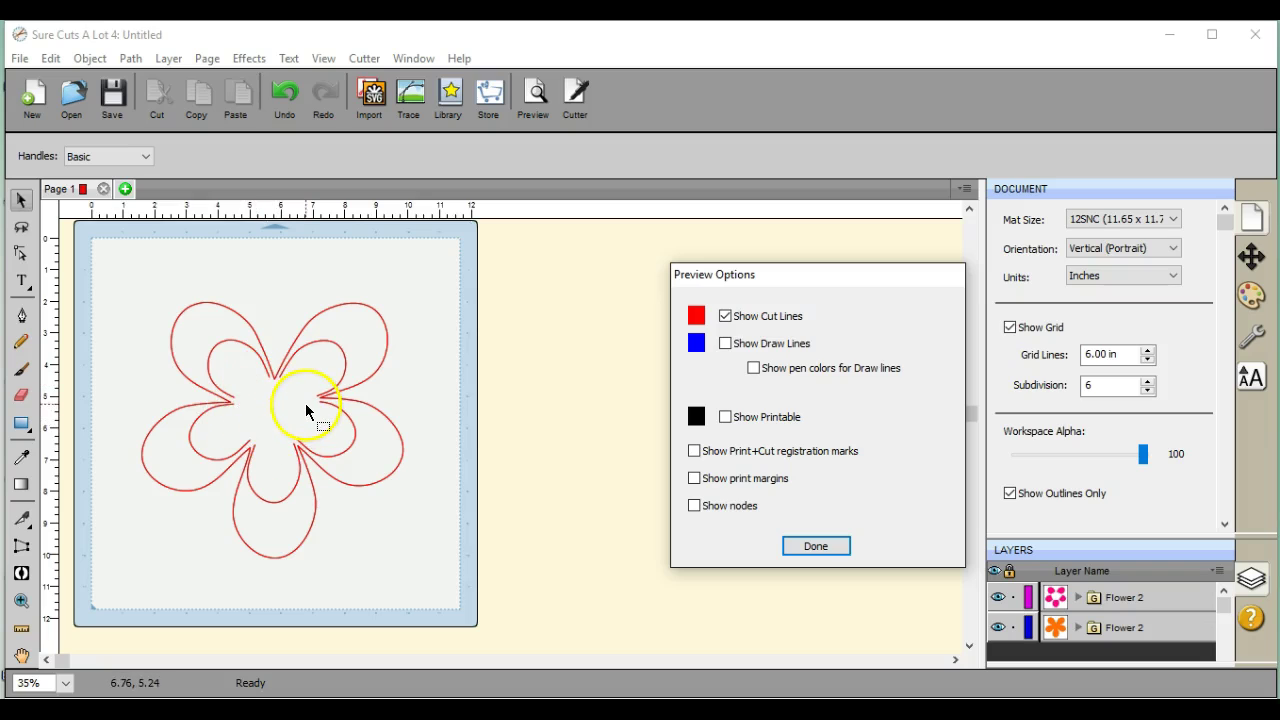
pyautogui.click(23, 385)
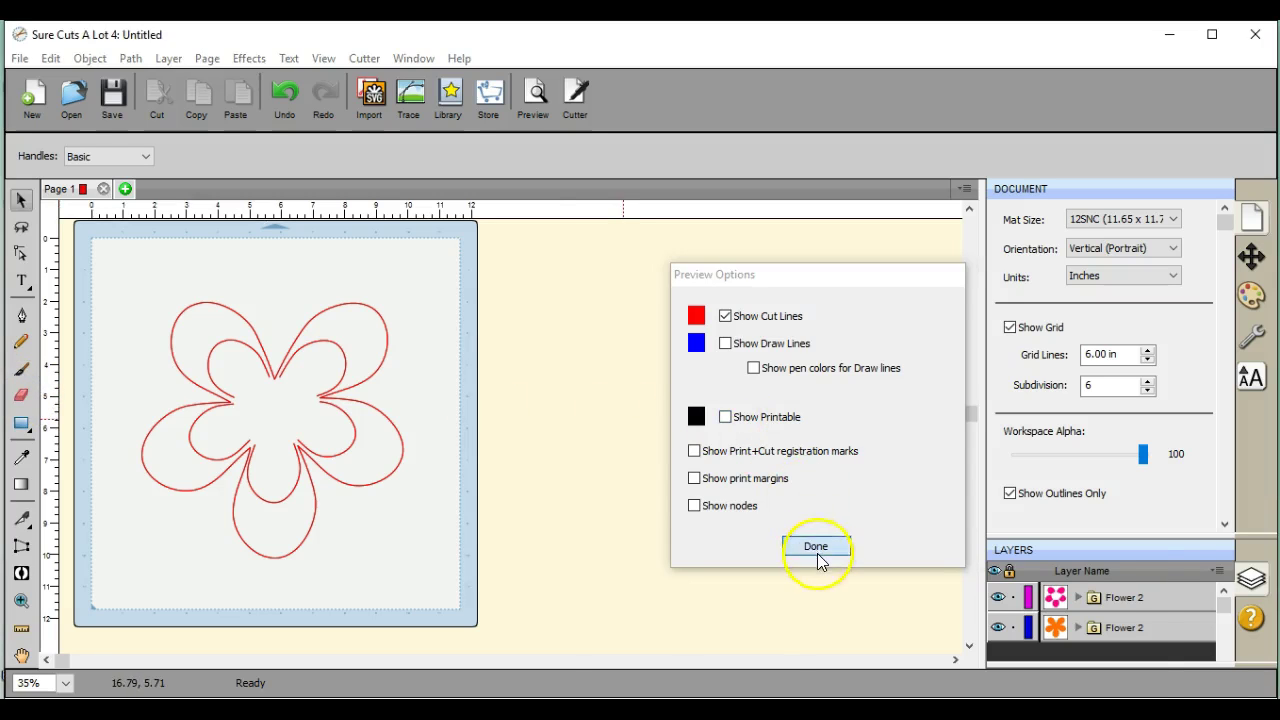
pyautogui.click(815, 548)
pyautogui.click(21, 394)
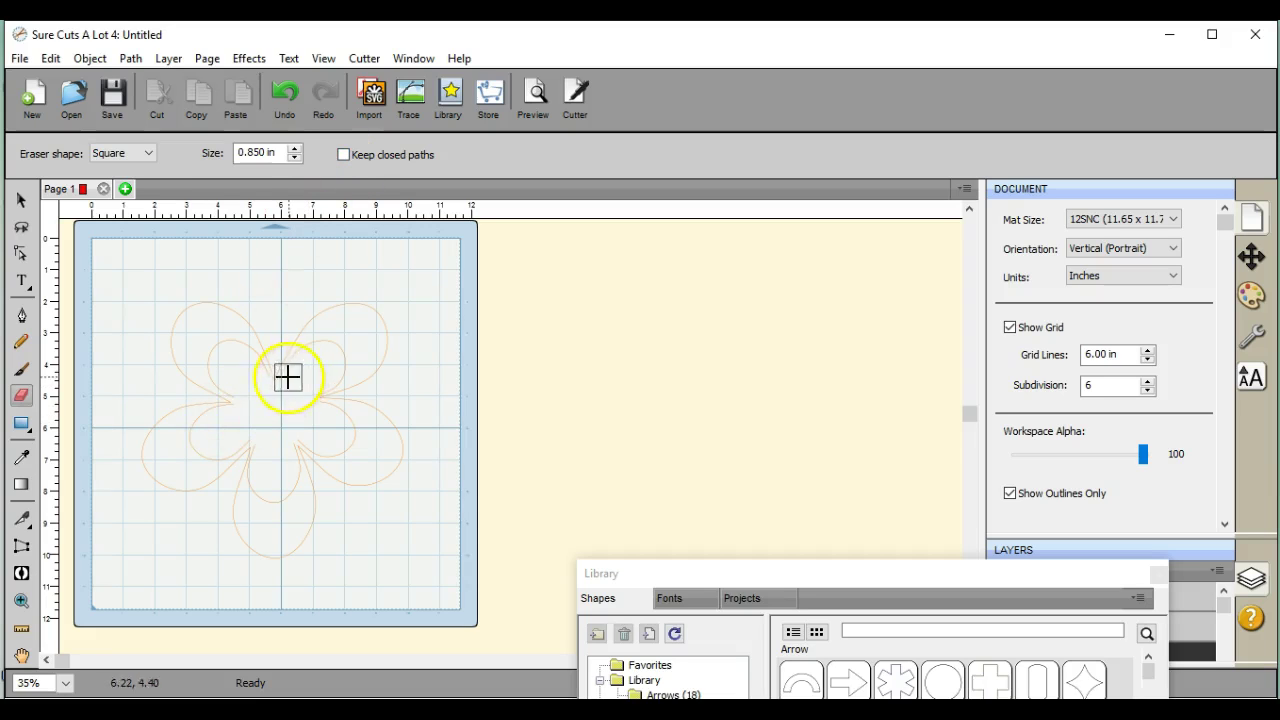
pyautogui.click(20, 200)
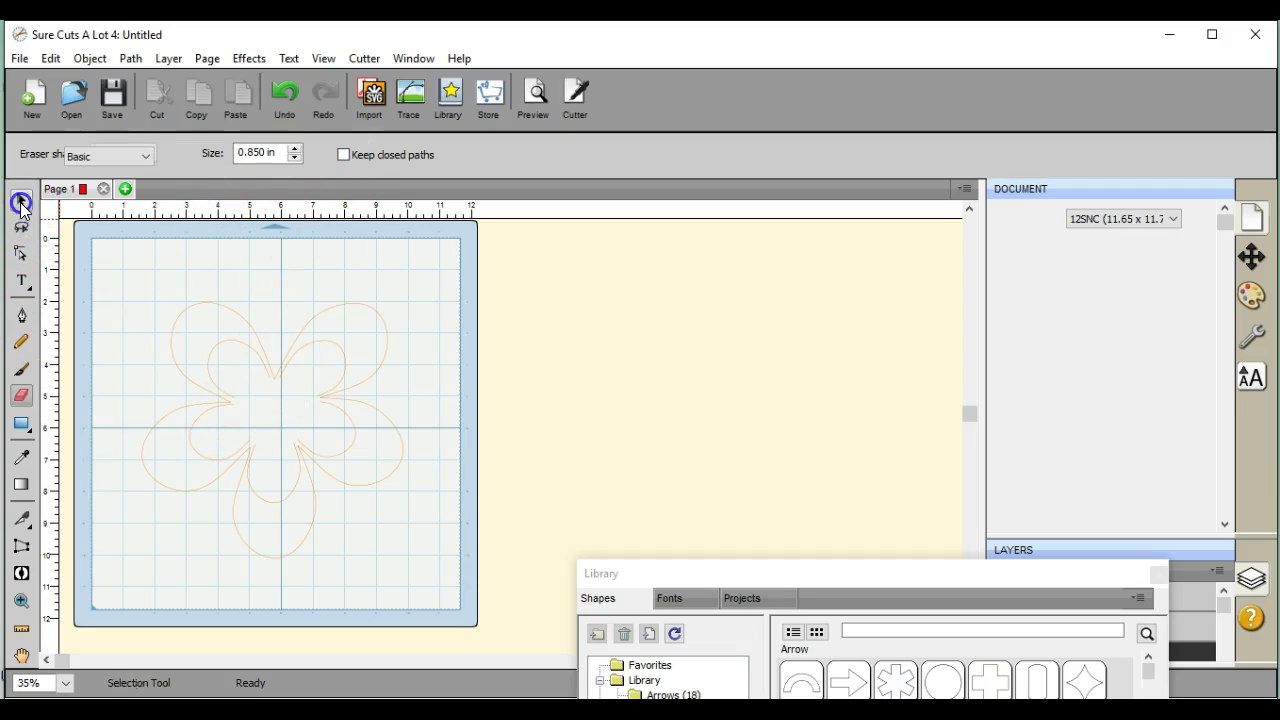
pyautogui.click(172, 346)
pyautogui.click(238, 374)
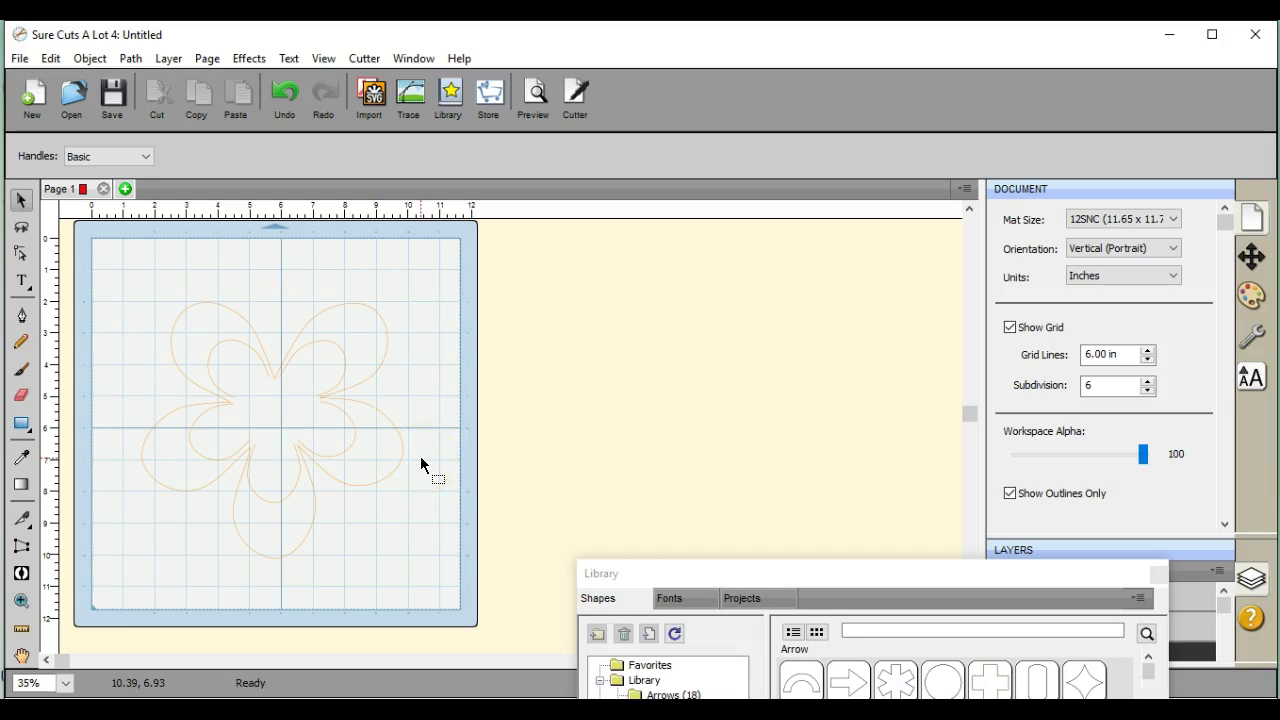
pyautogui.click(452, 560)
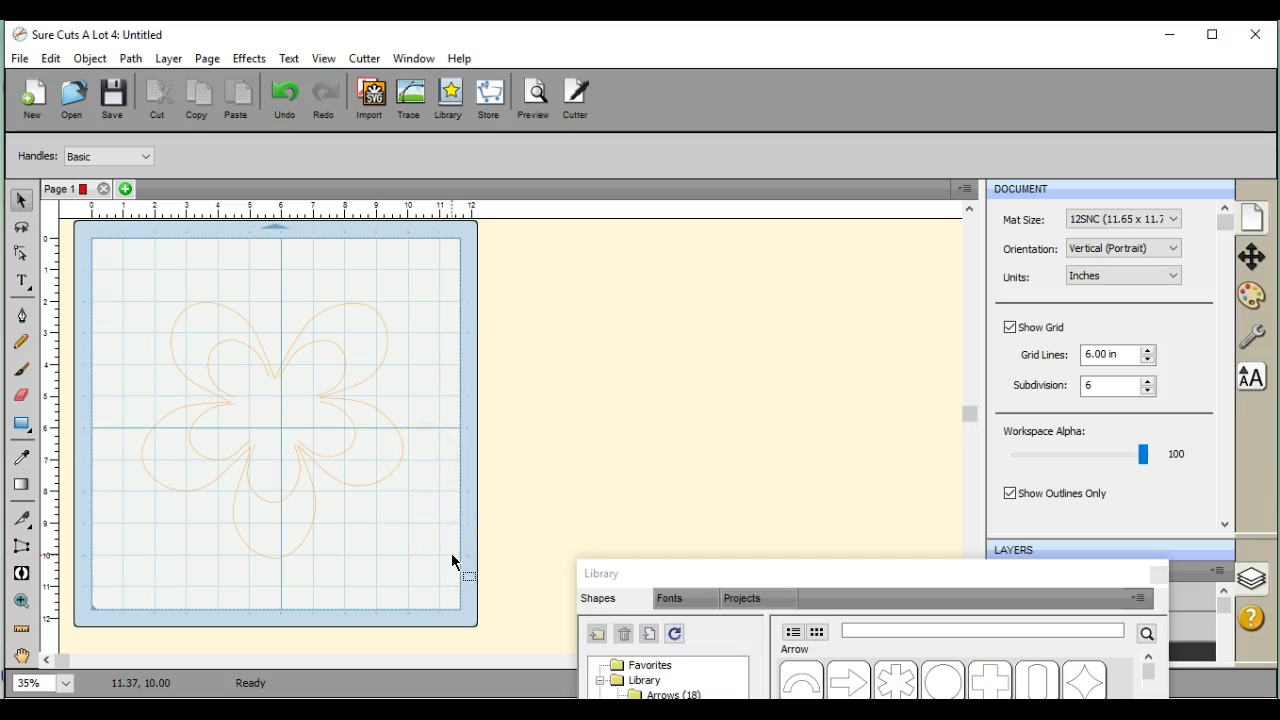